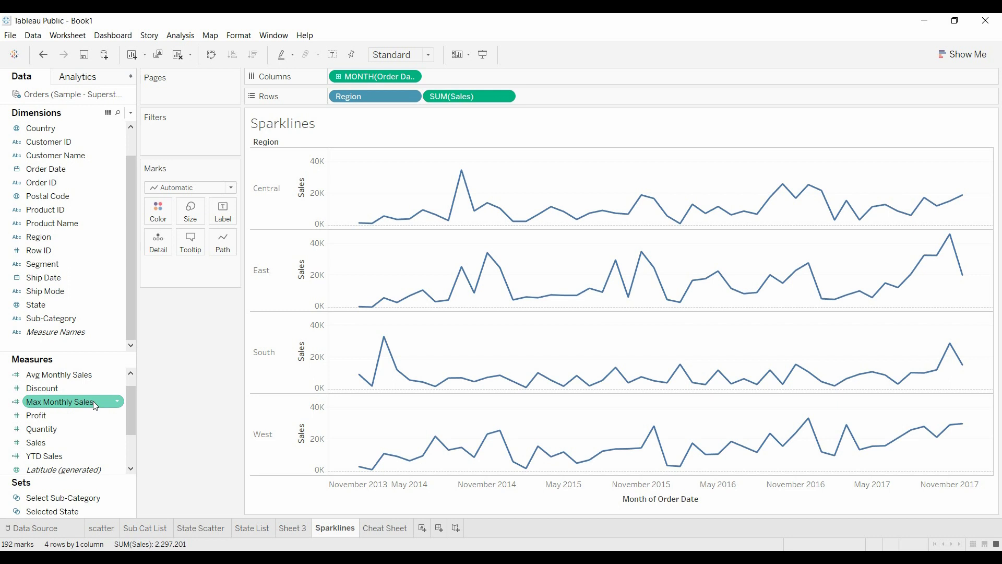
Add Max Monthly Sales to Rows and confirm its WINDOW_MAX(SUM(Sales)) formula unchanged.
drag(86, 402, 597, 98)
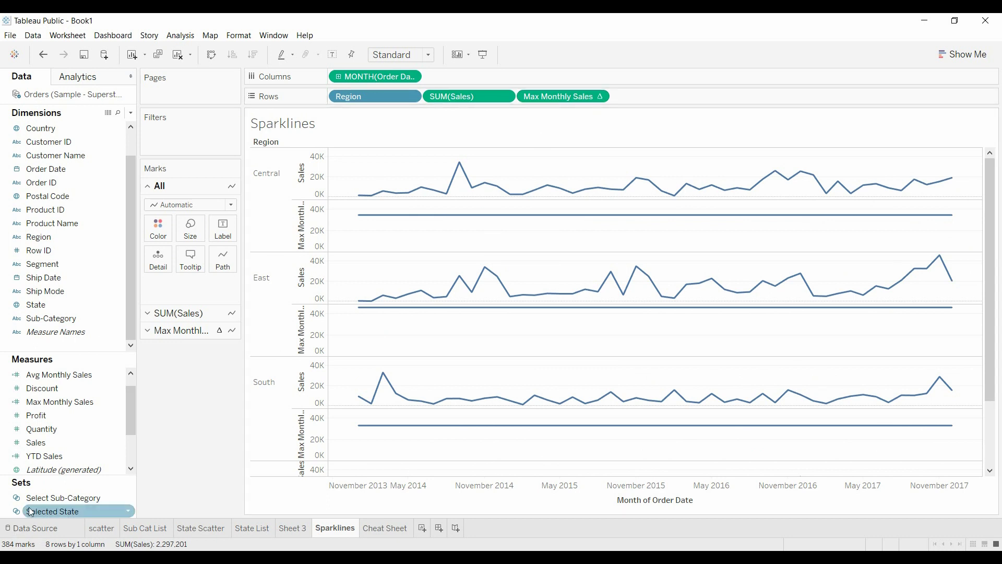
right_click(102, 401)
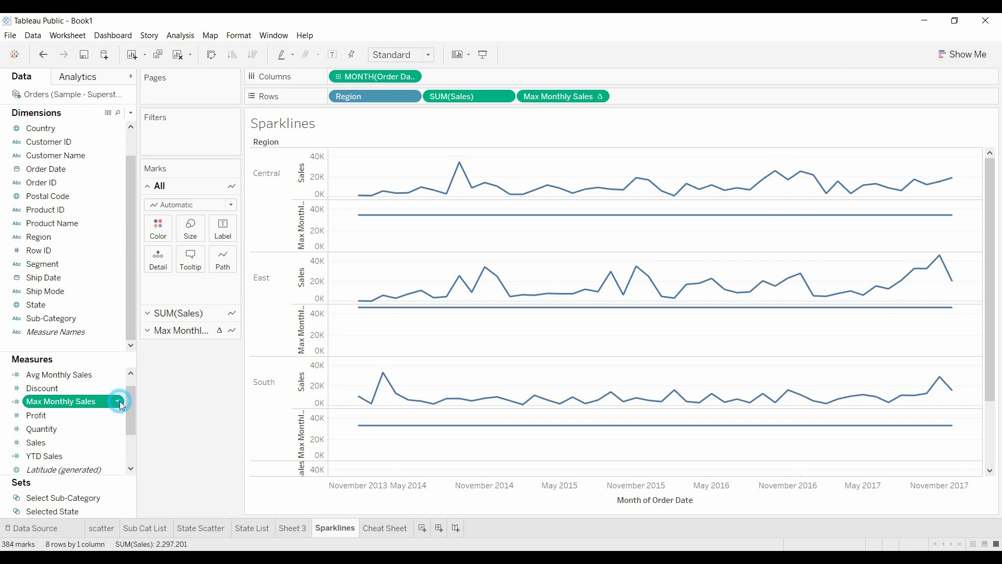
click(174, 214)
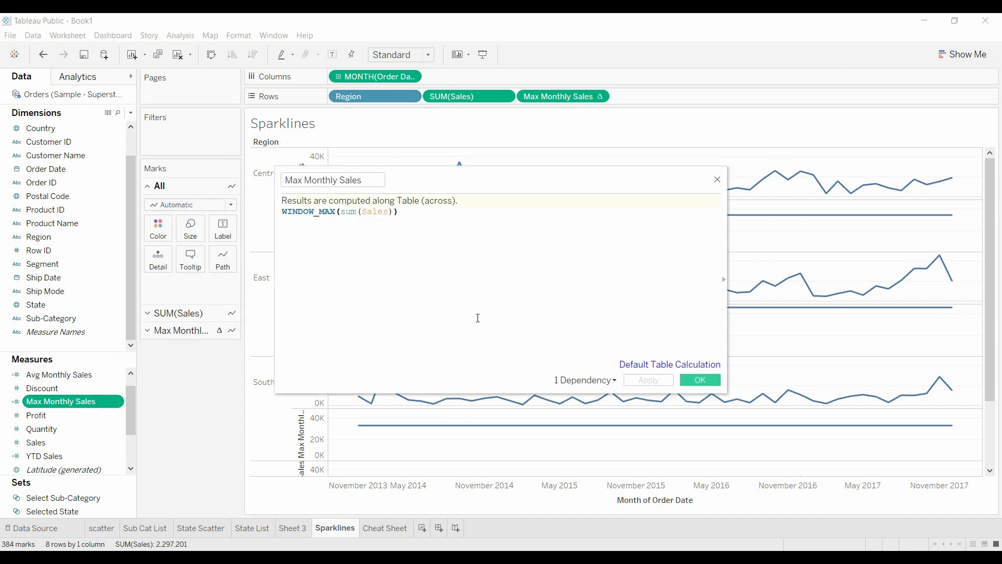
ctrl+scroll(486, 289, up, 4)
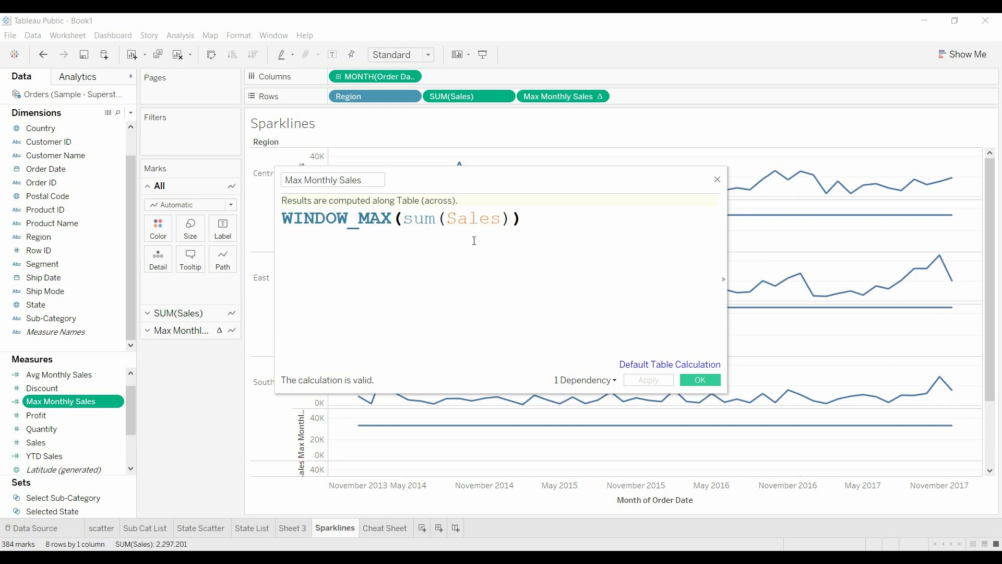
click(702, 380)
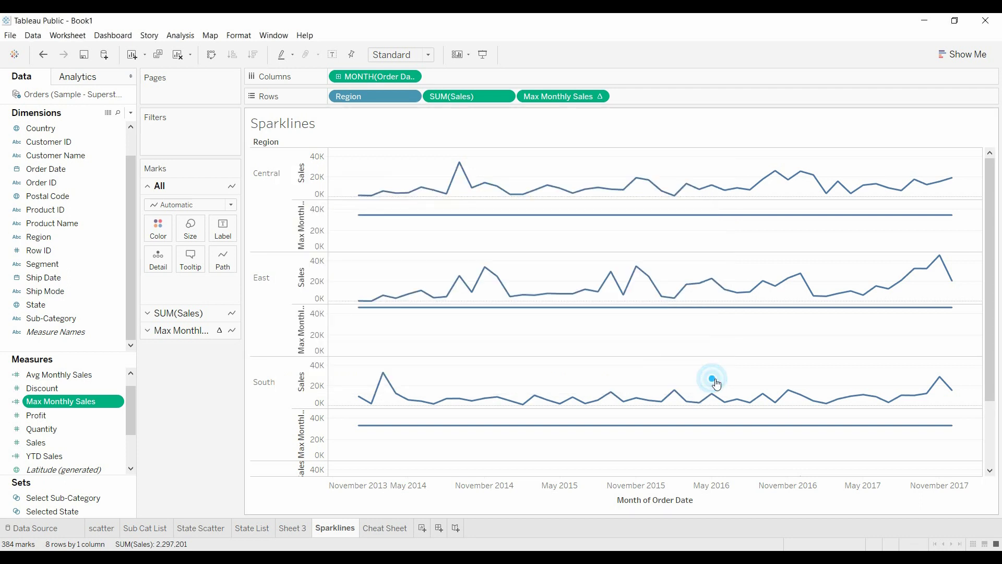
mouse_move(370, 220)
Make the Max Monthly Sales pill Discrete so each region's peak value shows as a column.
click(602, 95)
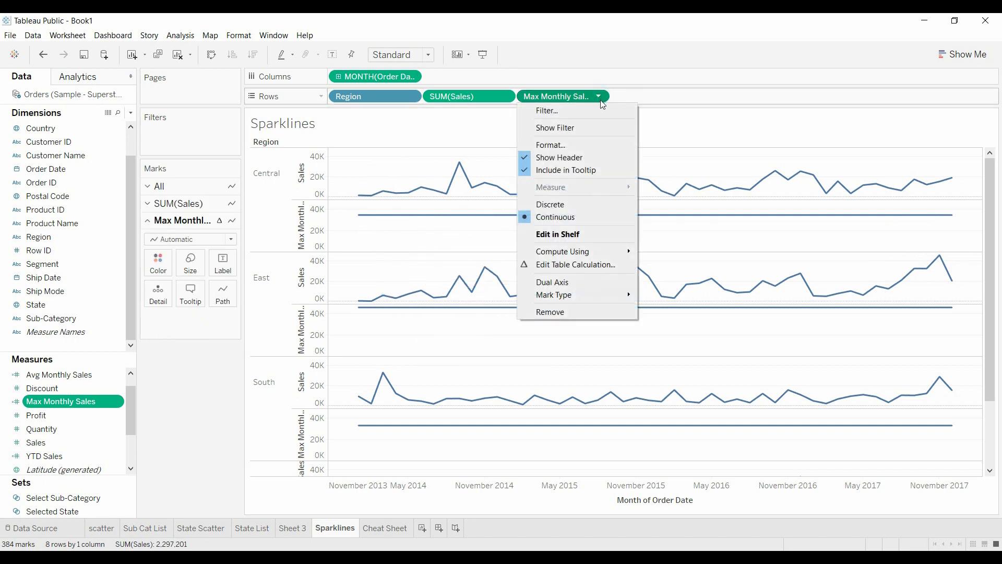
click(587, 205)
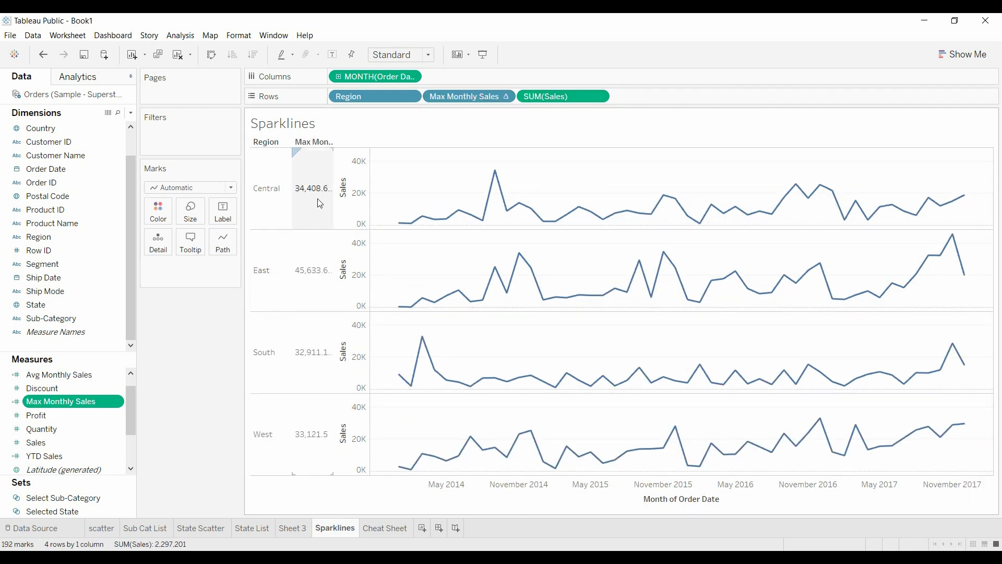
mouse_move(318, 199)
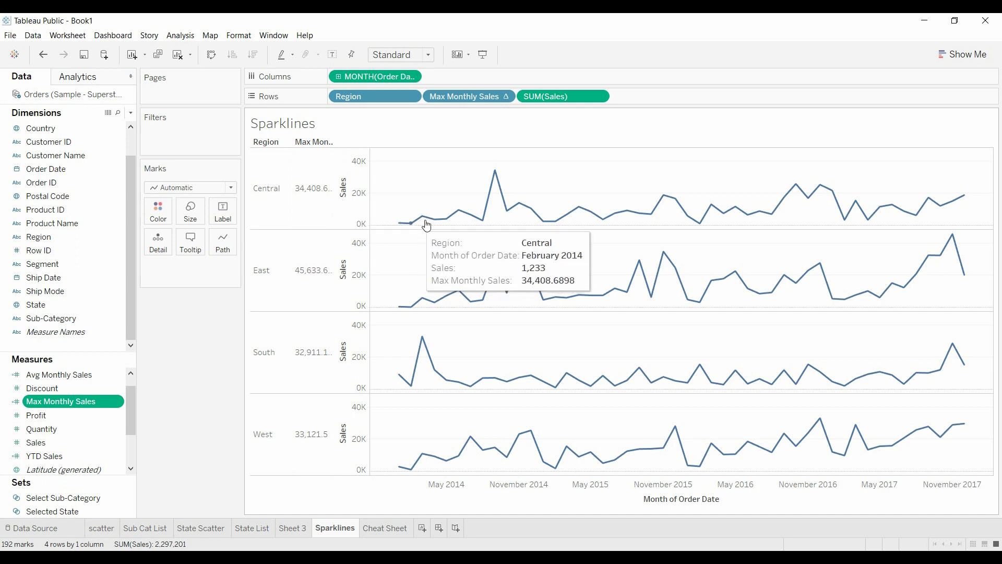
mouse_move(464, 217)
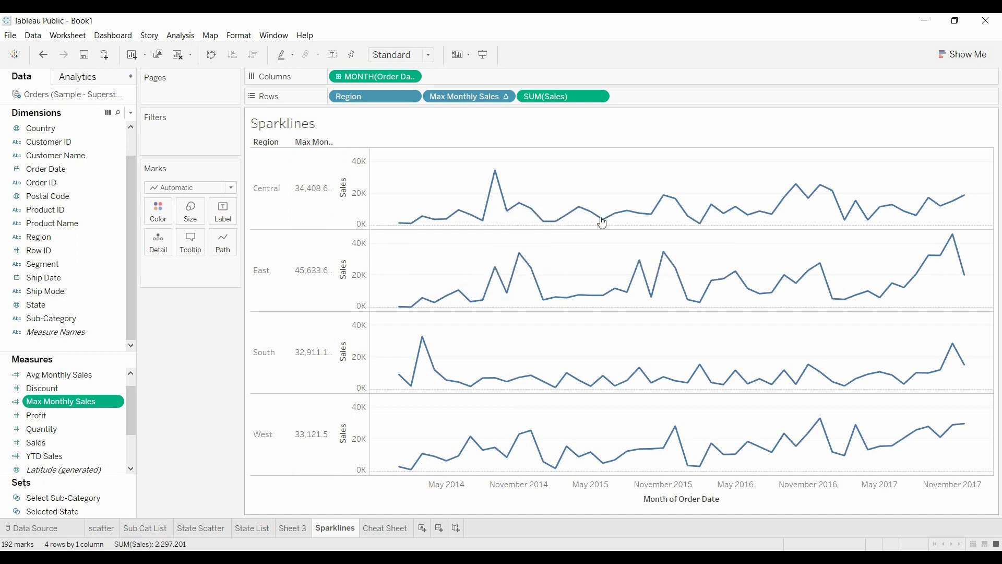
mouse_move(657, 221)
mouse_move(497, 174)
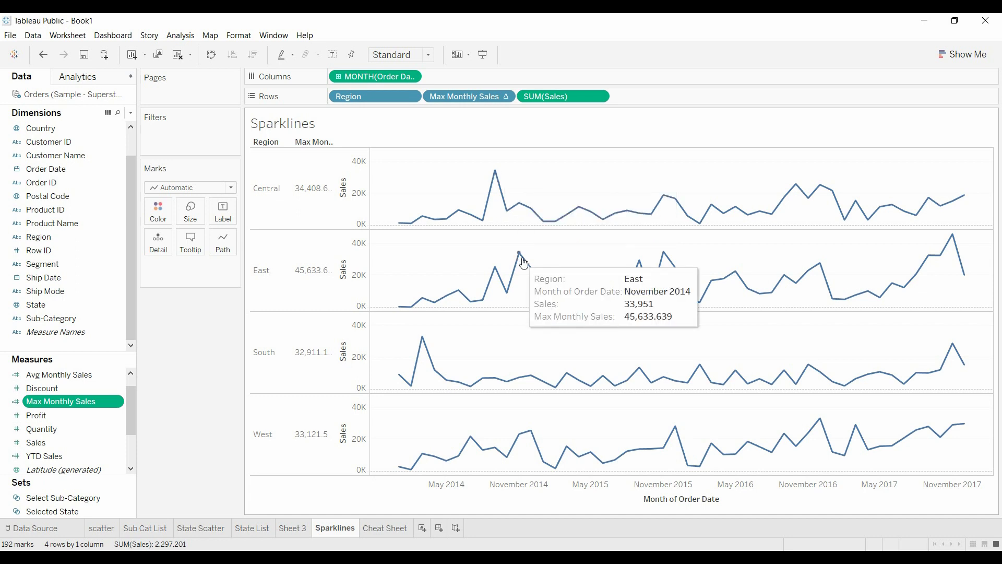
Review the Avg Monthly Sales formula and close it unchanged.
right_click(120, 378)
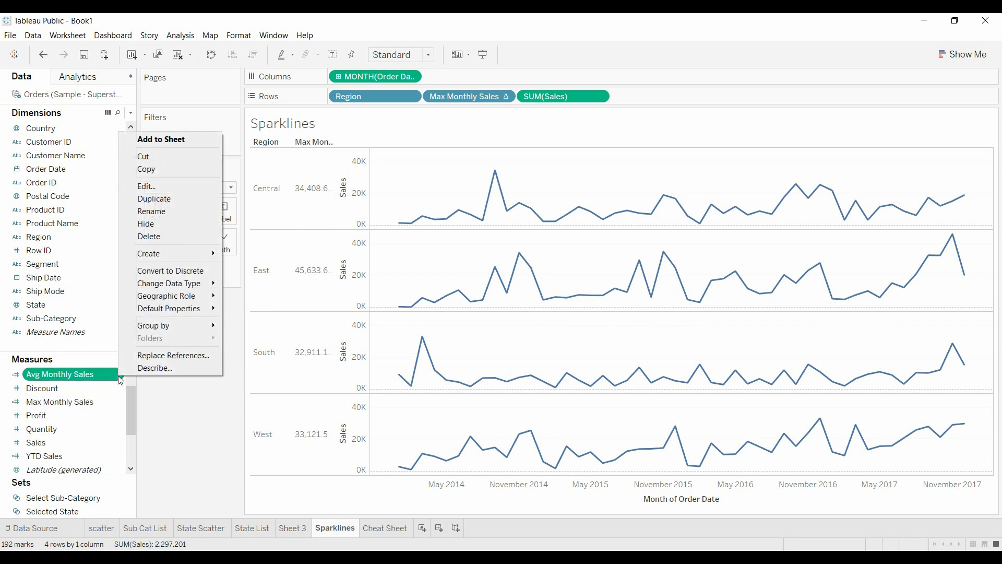
click(172, 187)
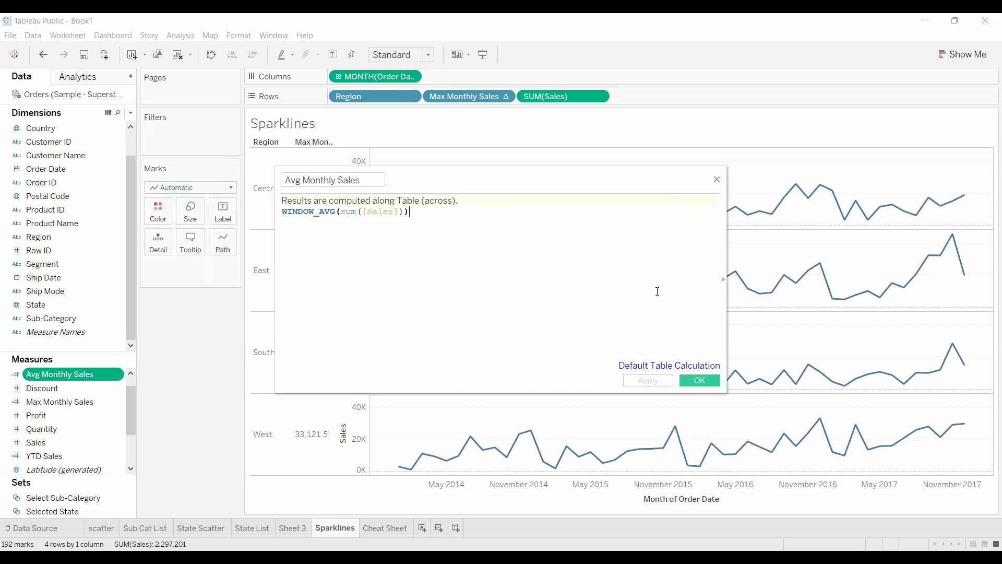
scroll(500, 286, up, 5)
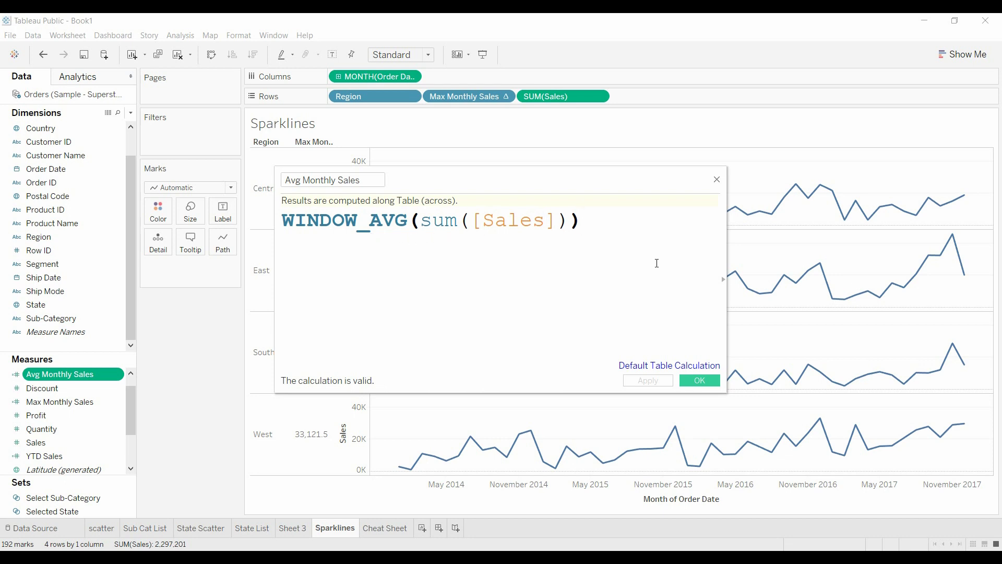
click(698, 380)
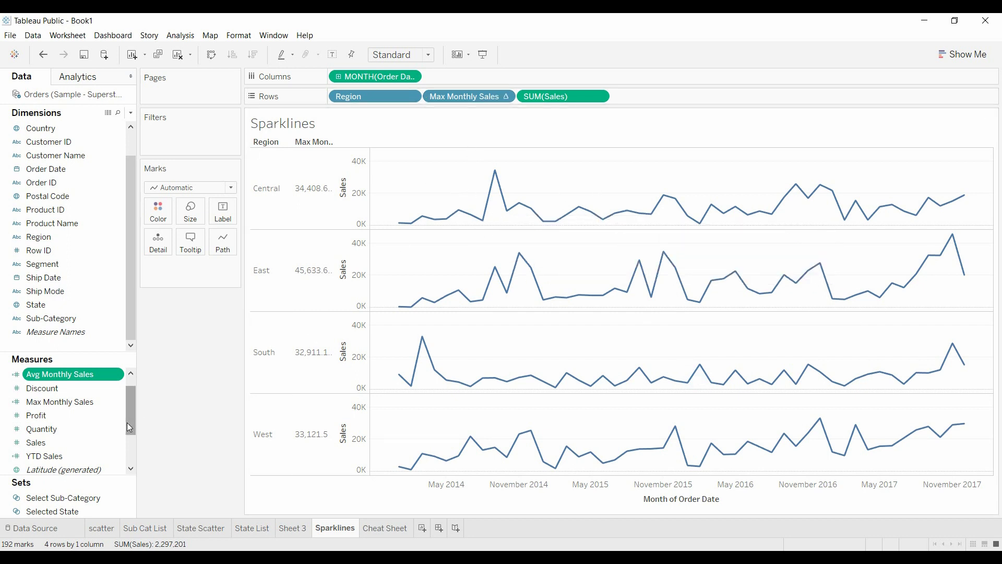
Add Avg Monthly Sales to Rows after SUM(Sales) as a Discrete value column.
click(89, 373)
mouse_move(89, 373)
mouse_down()
mouse_move(283, 204)
mouse_move(687, 98)
mouse_up()
click(694, 96)
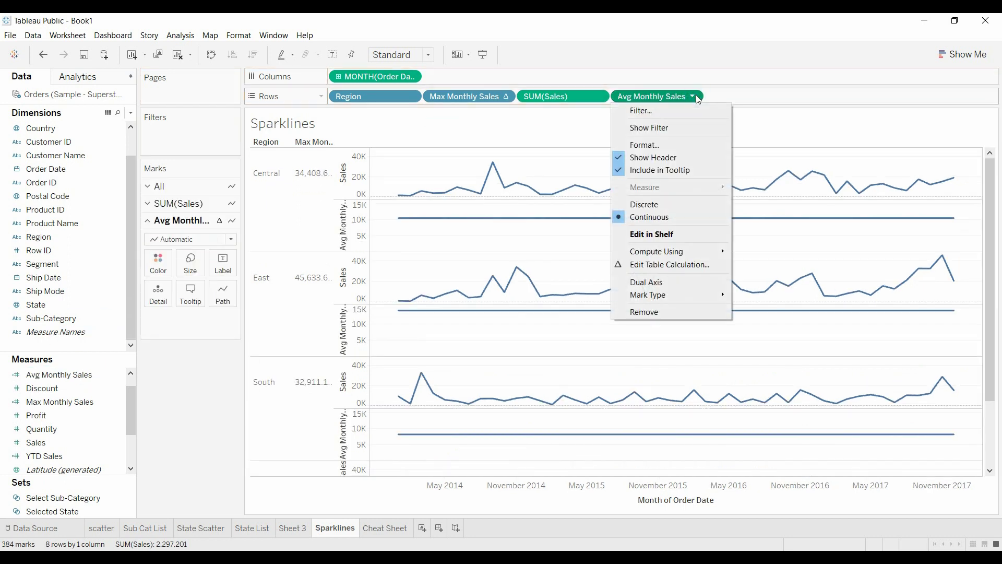
click(651, 208)
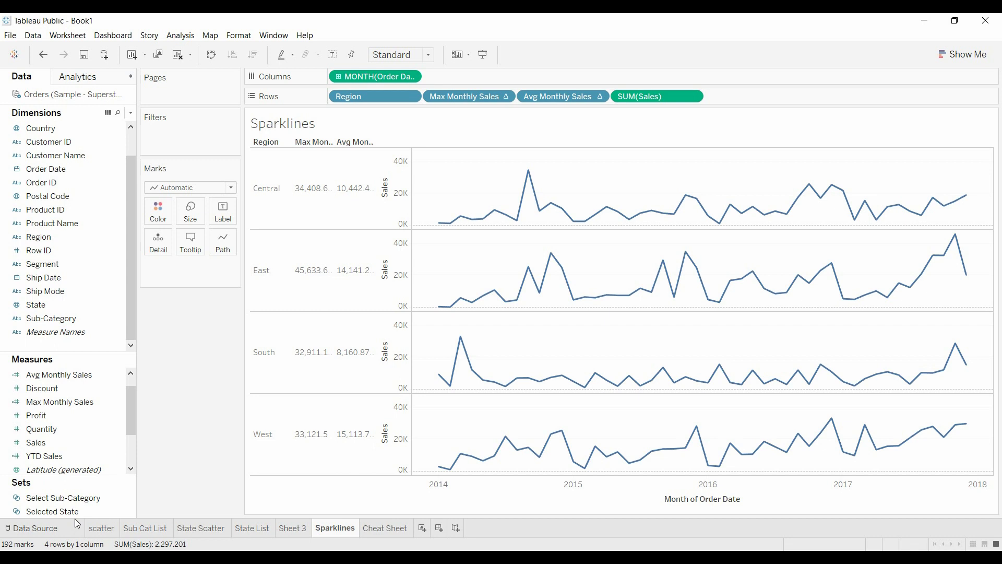
drag(94, 456, 476, 402)
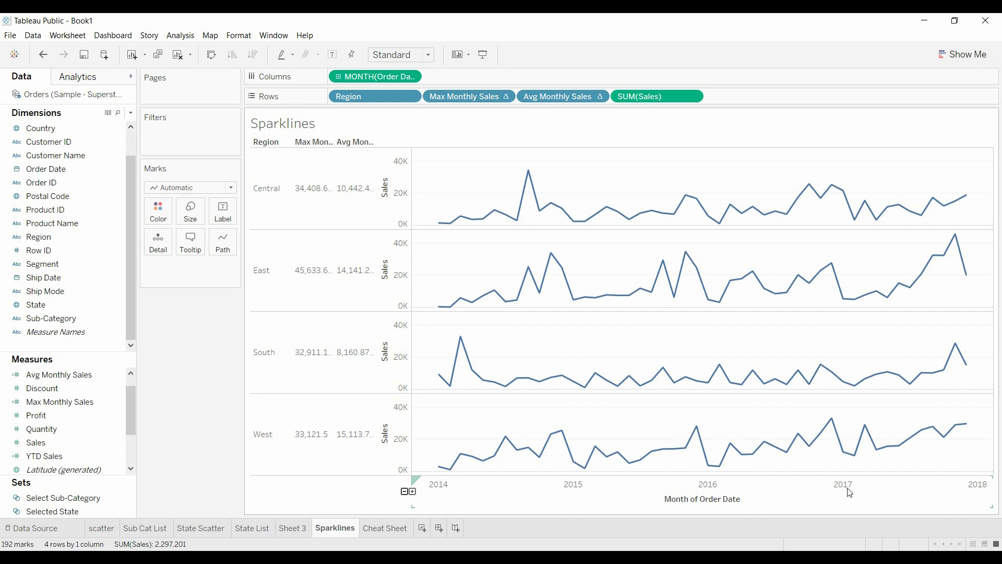
Realign the YTD Sales formula's [Sales], ELSE, (null) and END)) lines, then save it.
right_click(119, 457)
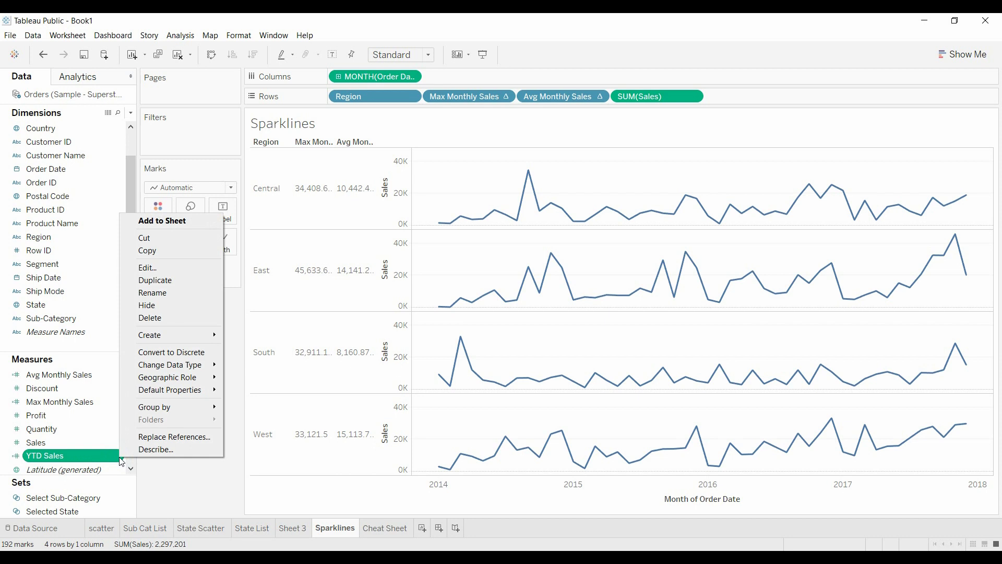
click(180, 266)
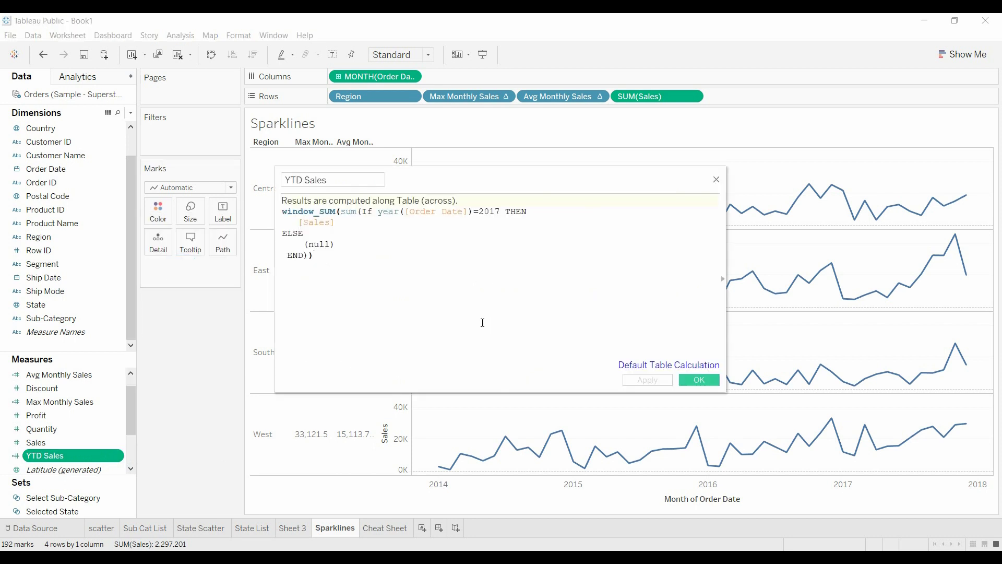
scroll(483, 322, up, 3)
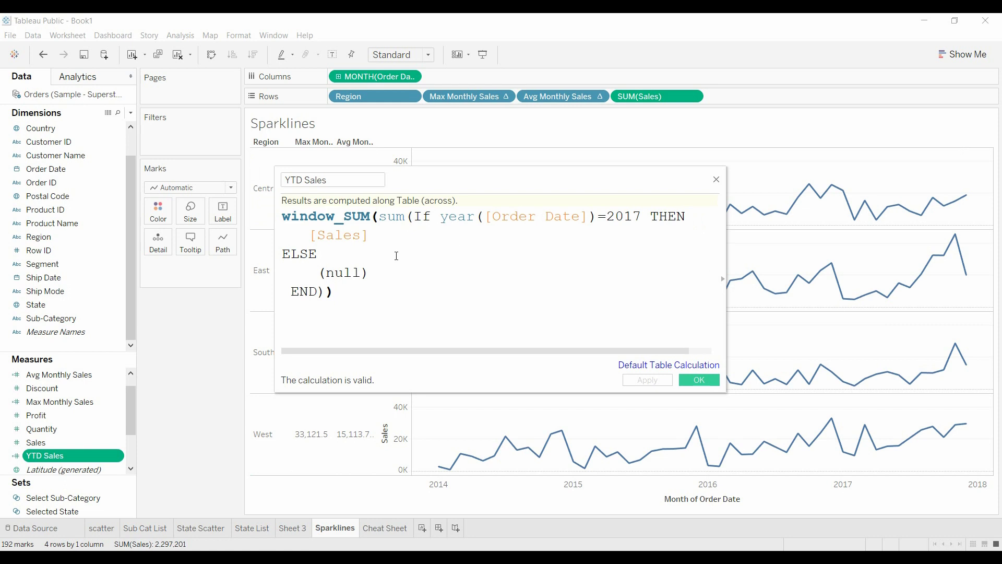
click(288, 235)
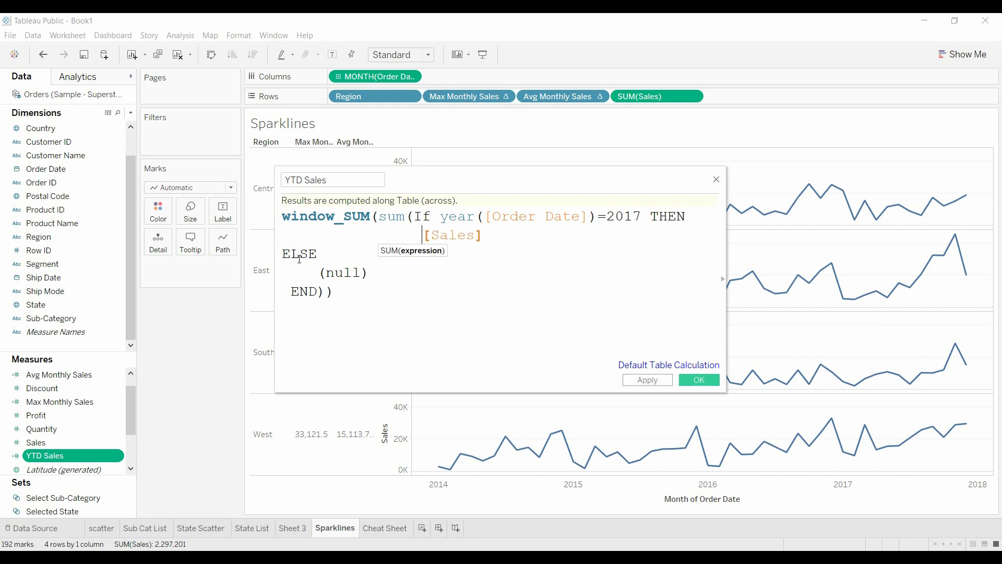
click(282, 253)
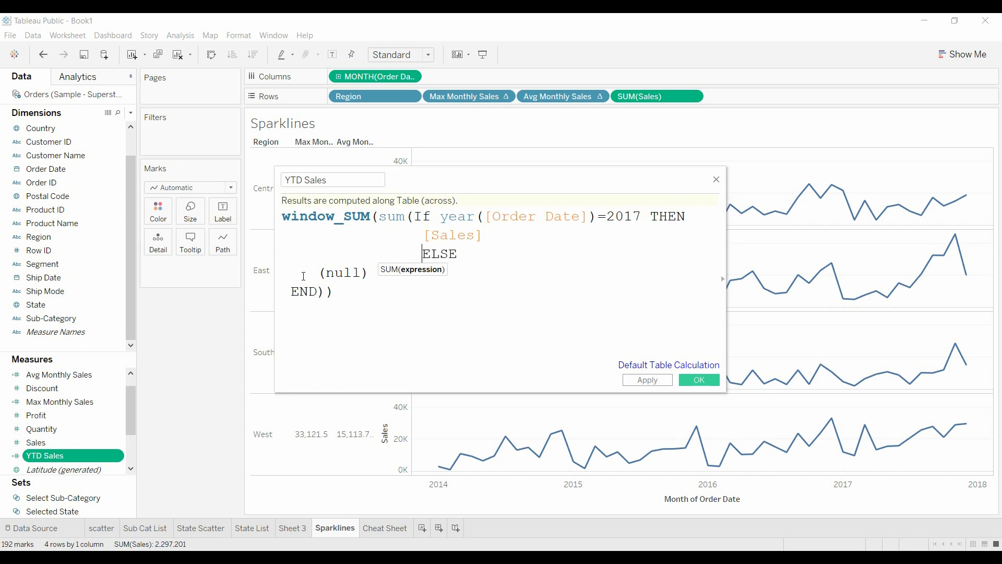
click(305, 275)
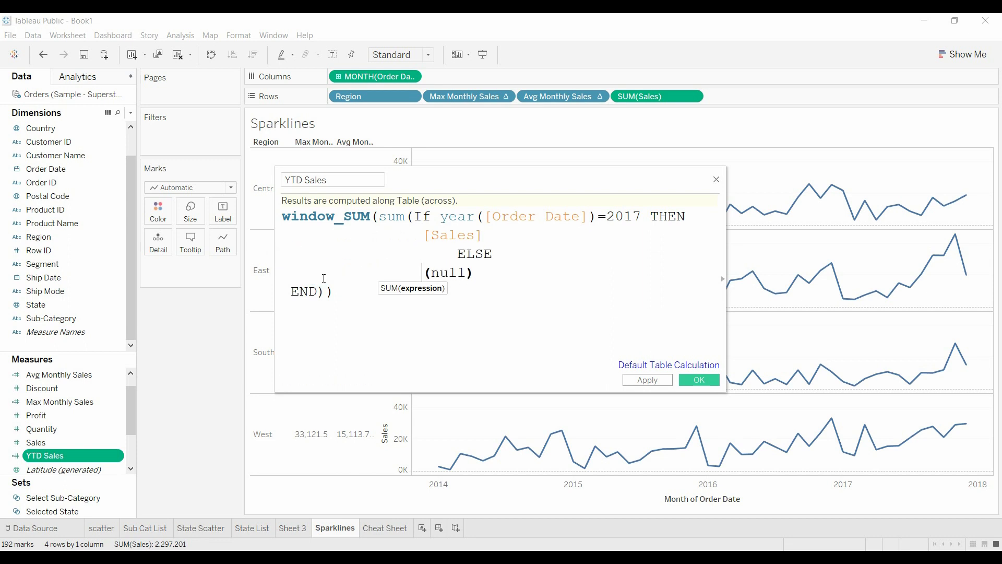
click(290, 291)
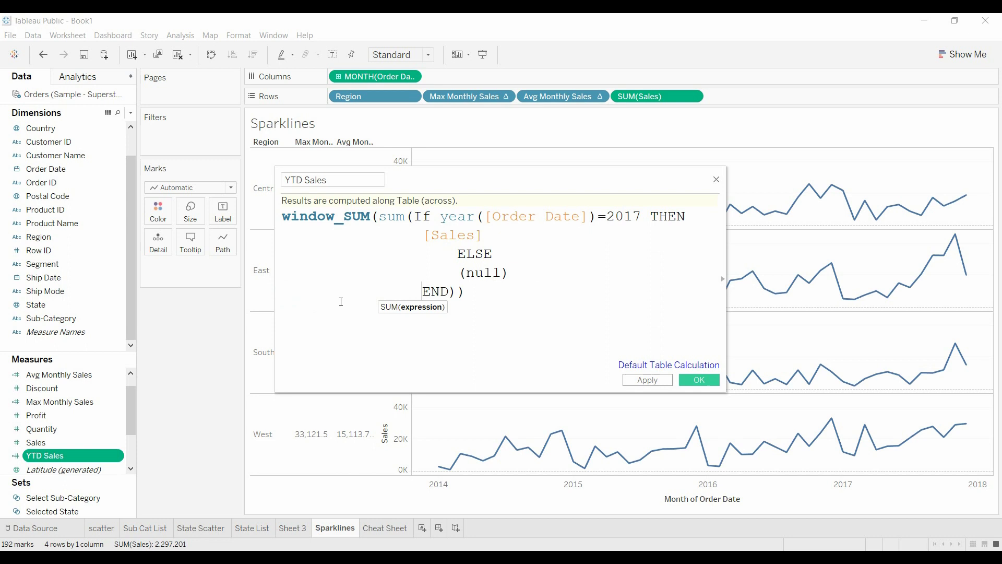
key(Up)
key(Up)
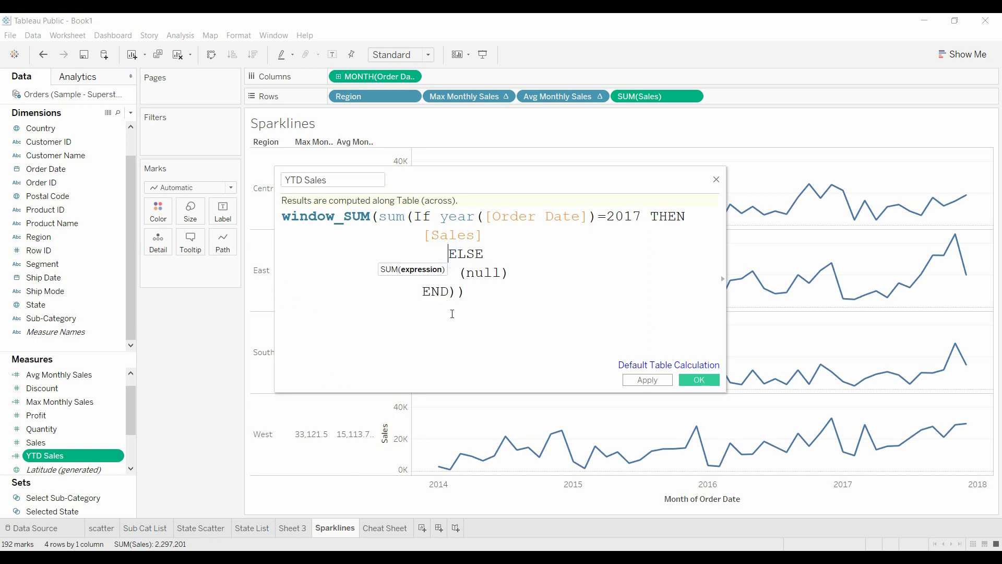
key(BackSpace)
key(BackSpace)
key(BackSpace)
key(BackSpace)
key(BackSpace)
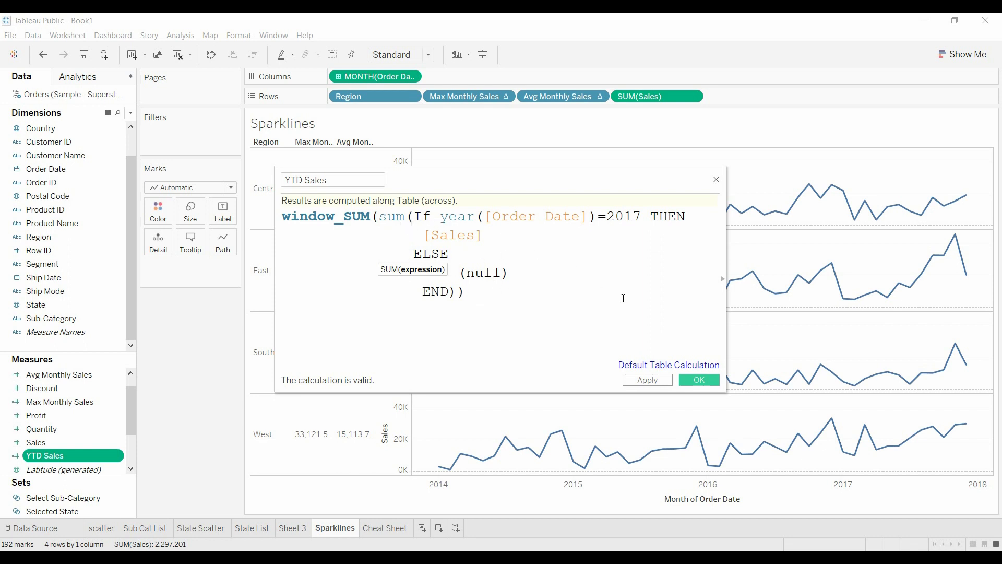
click(700, 380)
Add a second Sales field to Rows and convert it to a Dimension.
click(53, 374)
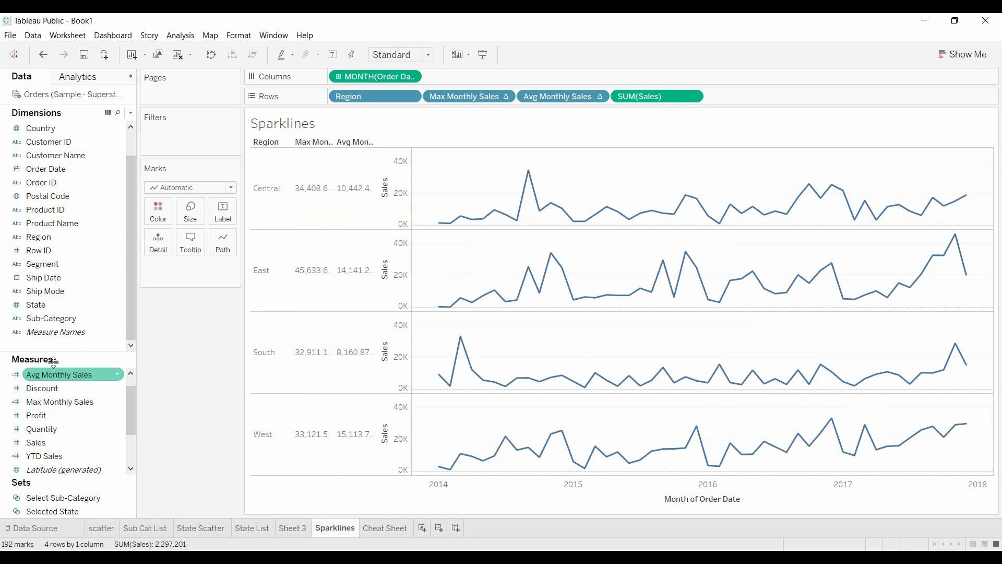
drag(62, 443, 781, 99)
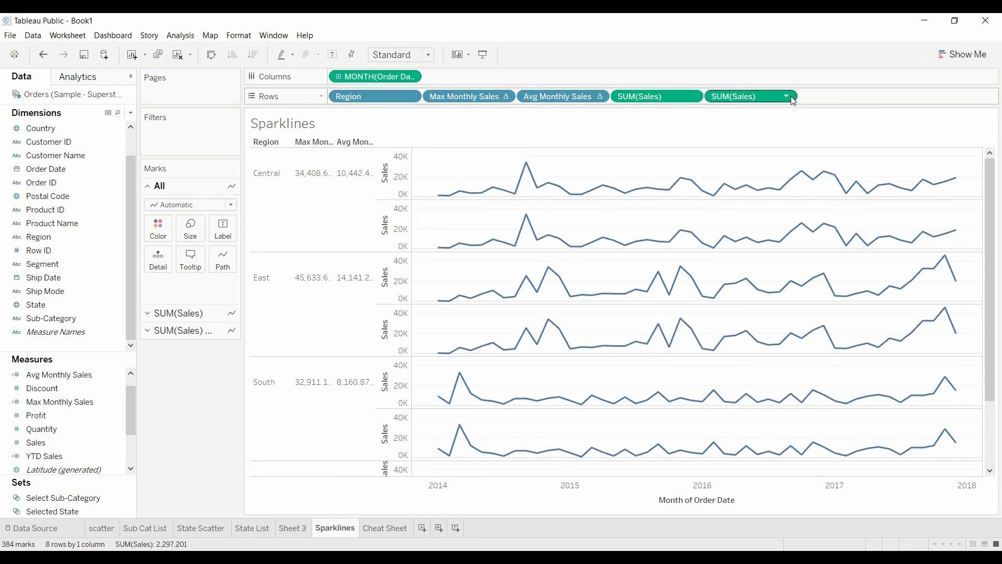
click(786, 96)
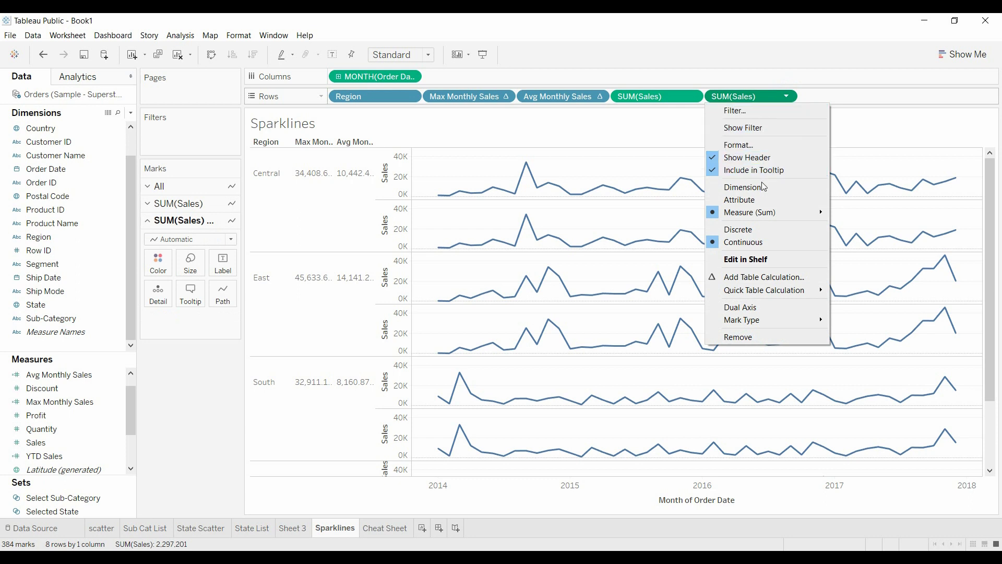
click(759, 235)
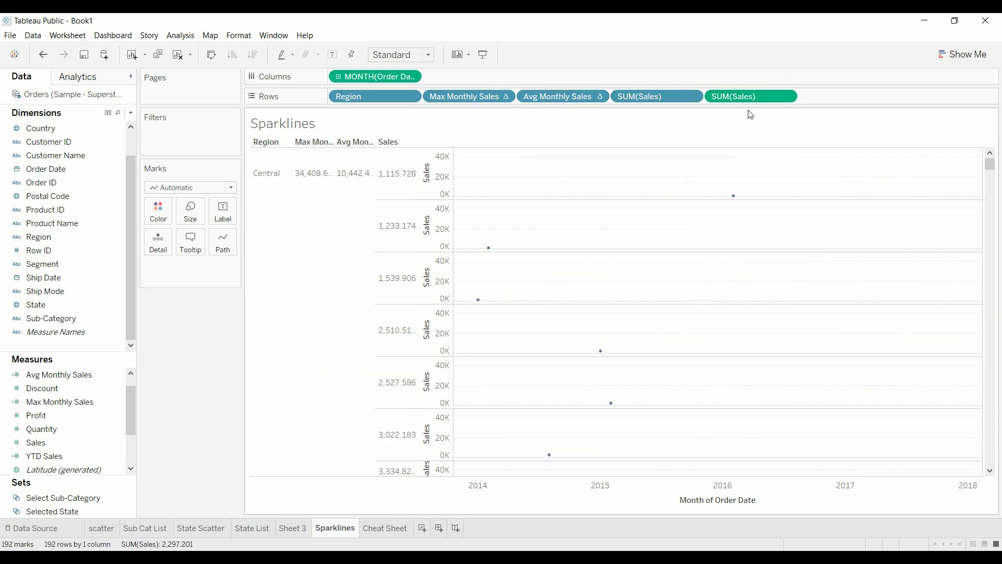
drag(743, 96, 740, 96)
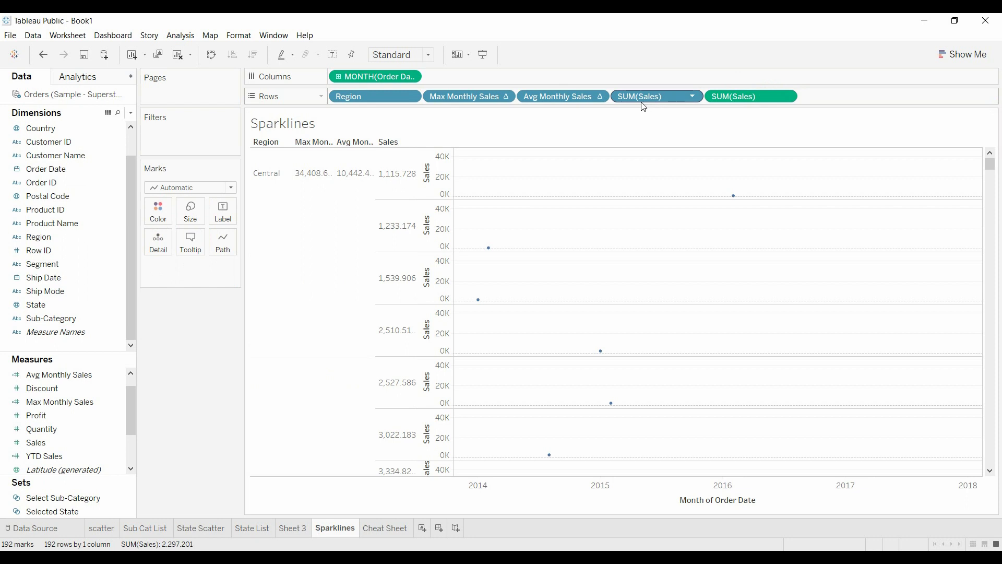
Scroll through the resulting rows, now split into one row per sales value.
mouse_move(739, 203)
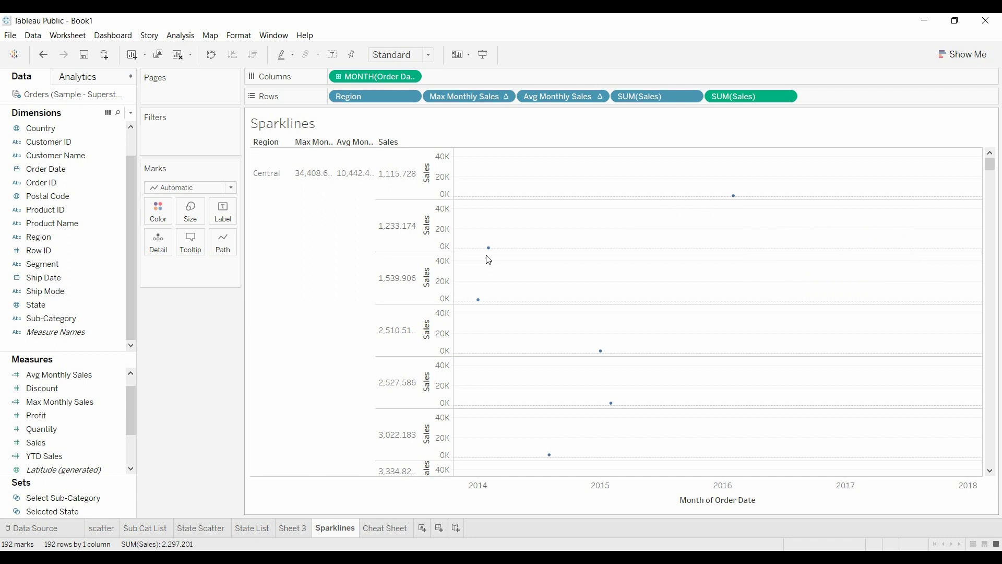
mouse_move(495, 253)
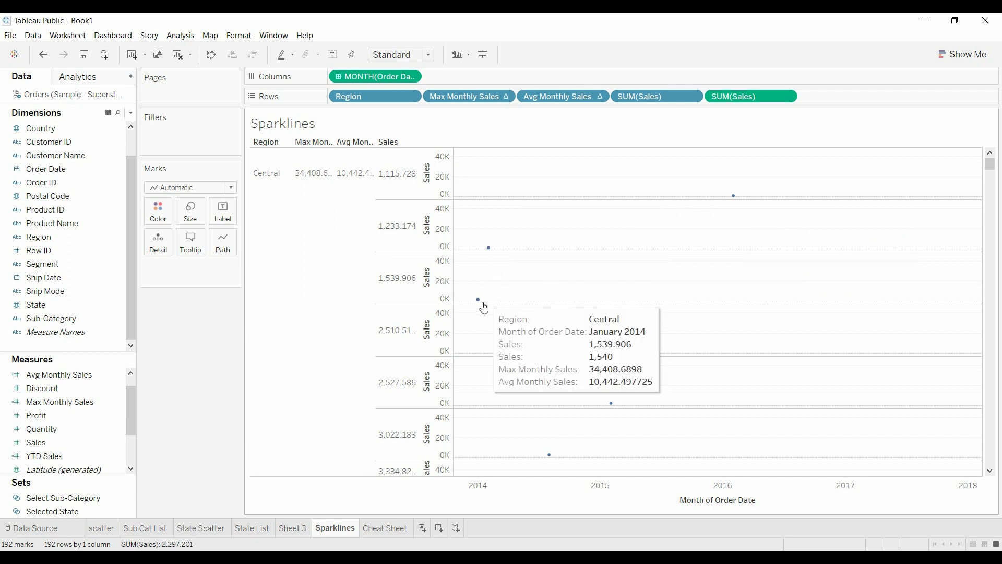
mouse_move(607, 358)
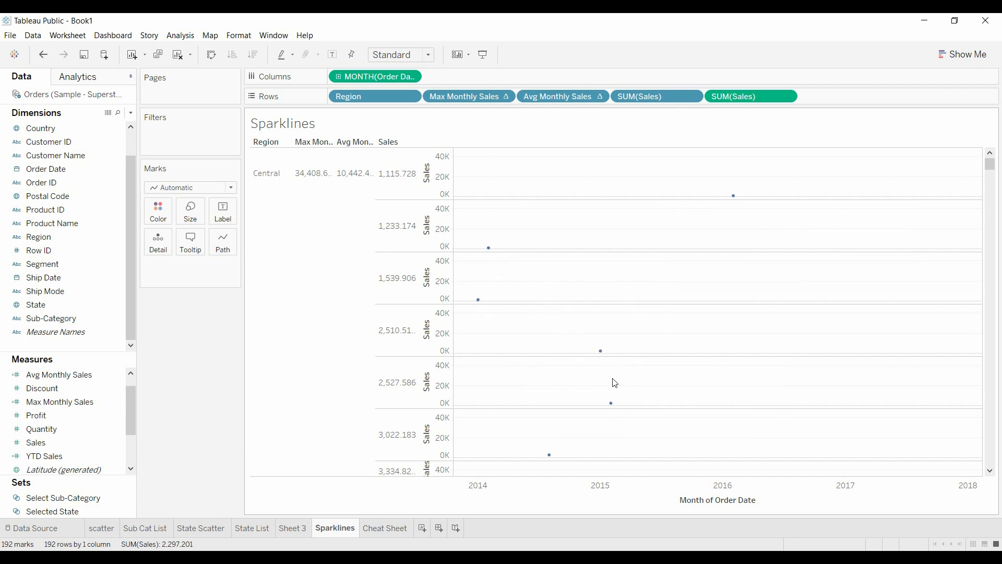
mouse_move(553, 459)
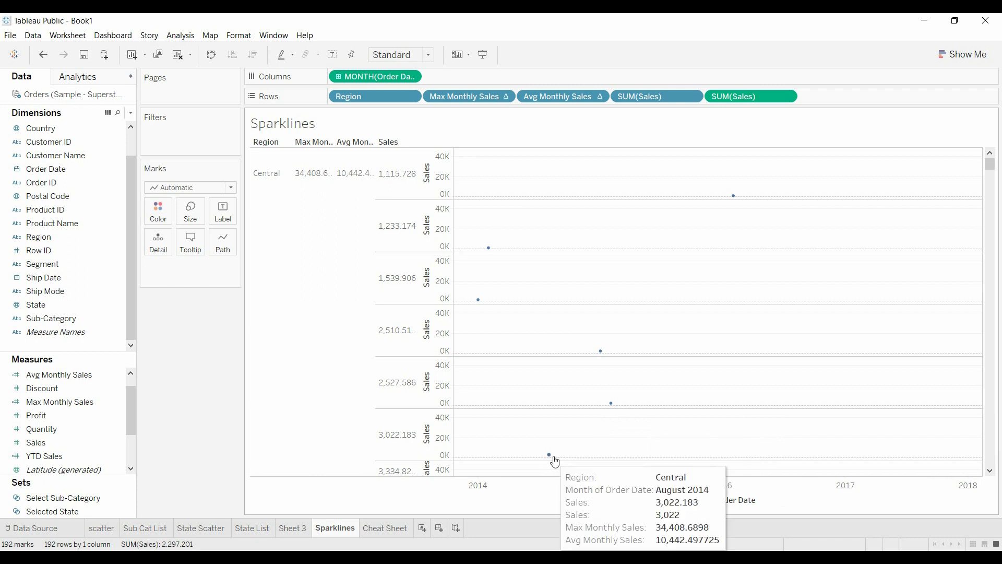
scroll(558, 454, down, 5)
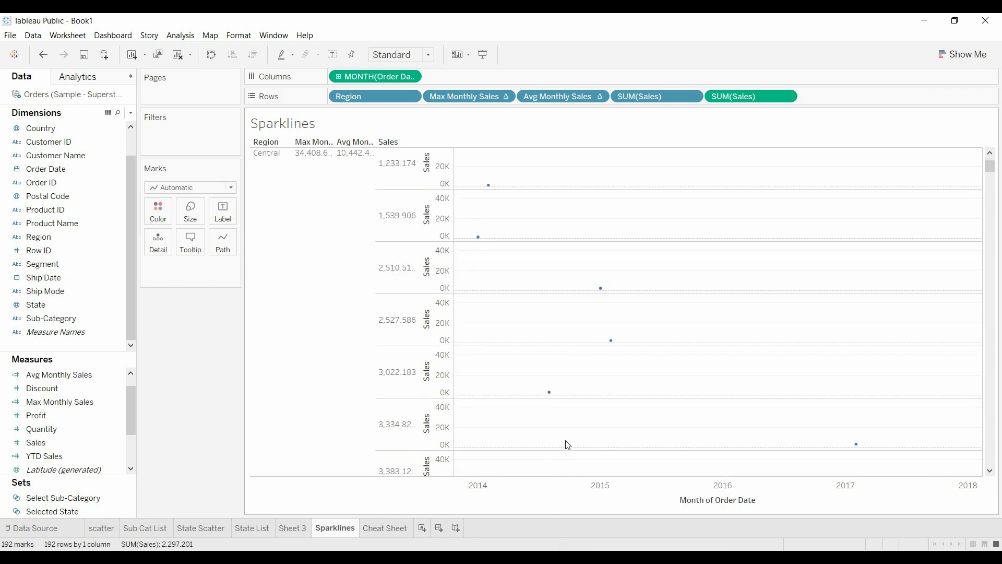
scroll(787, 401, down, 10)
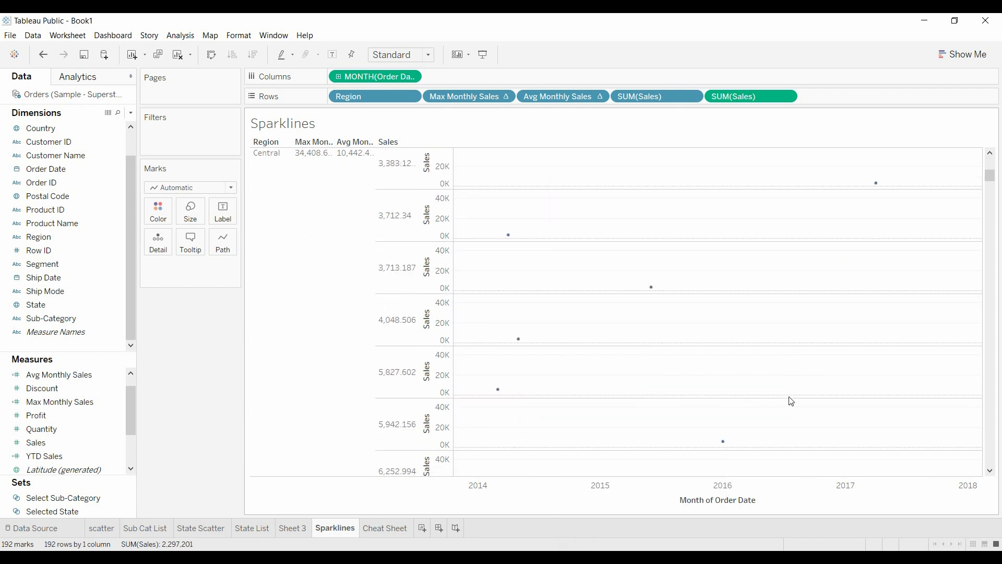
scroll(793, 401, down, 2)
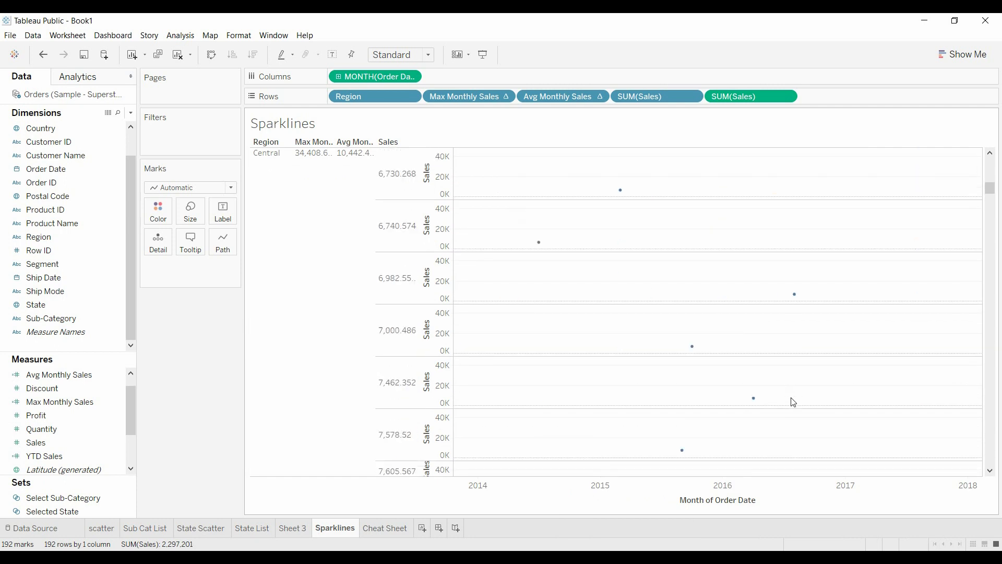
scroll(793, 402, down, 2)
scroll(793, 402, up, 12)
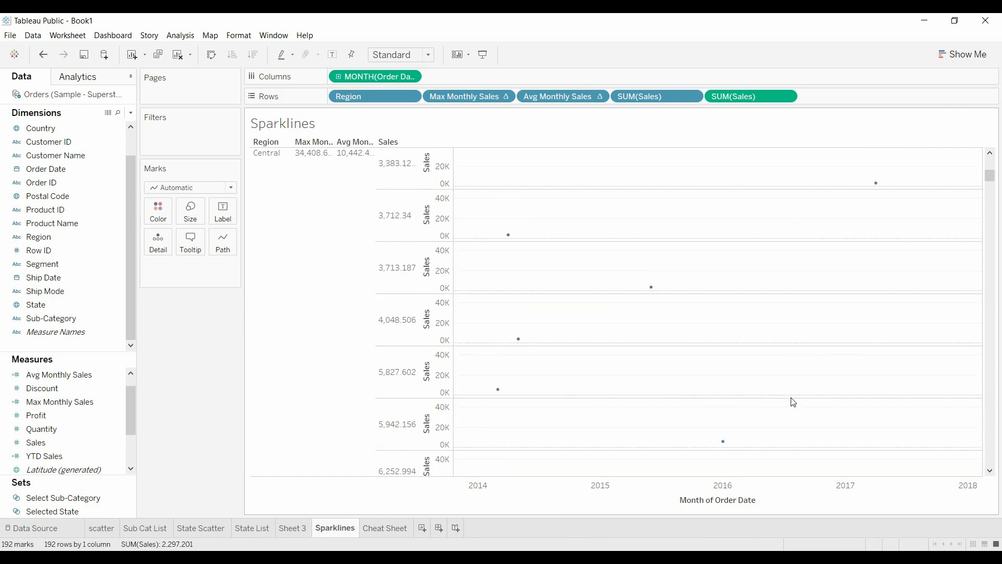
scroll(793, 401, up, 3)
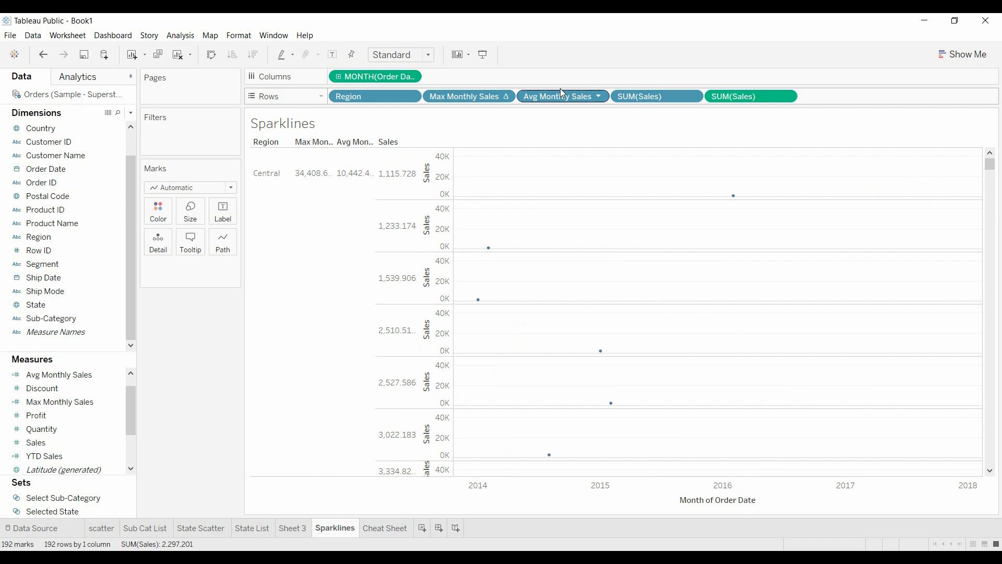
Remove the extra SUM(Sales) pill and add YTD Sales to Rows as a Discrete column.
drag(653, 96, 193, 398)
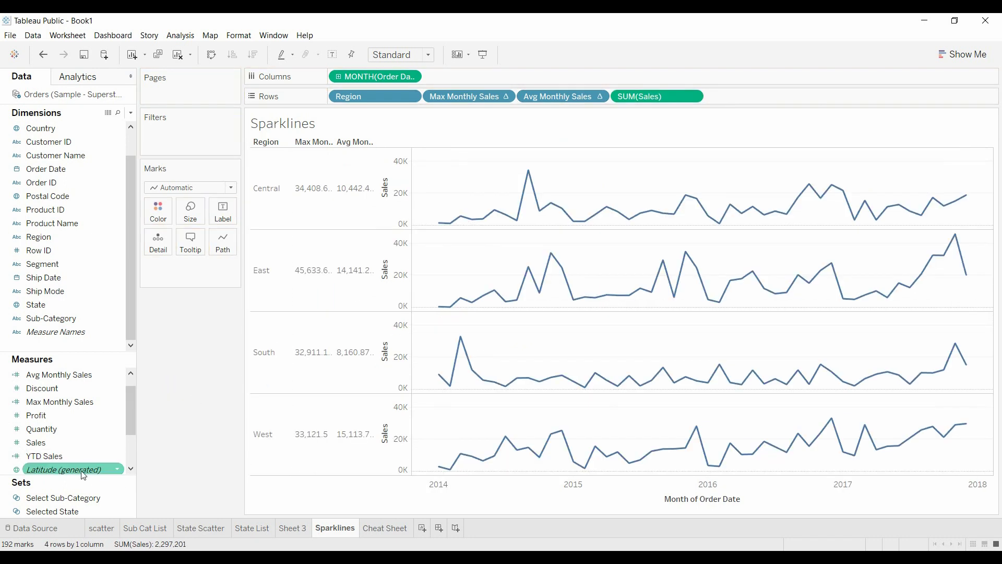
drag(56, 461, 751, 101)
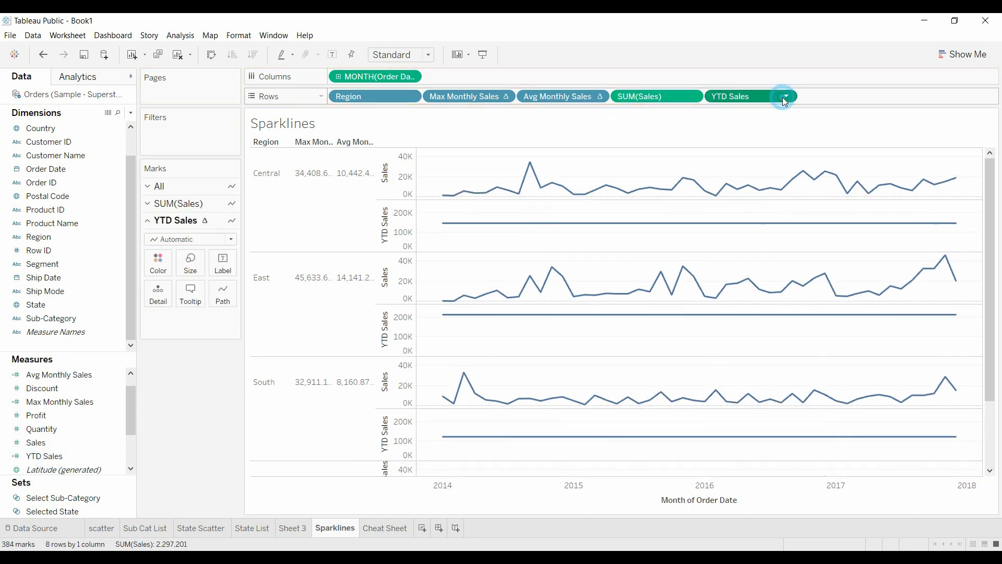
click(784, 98)
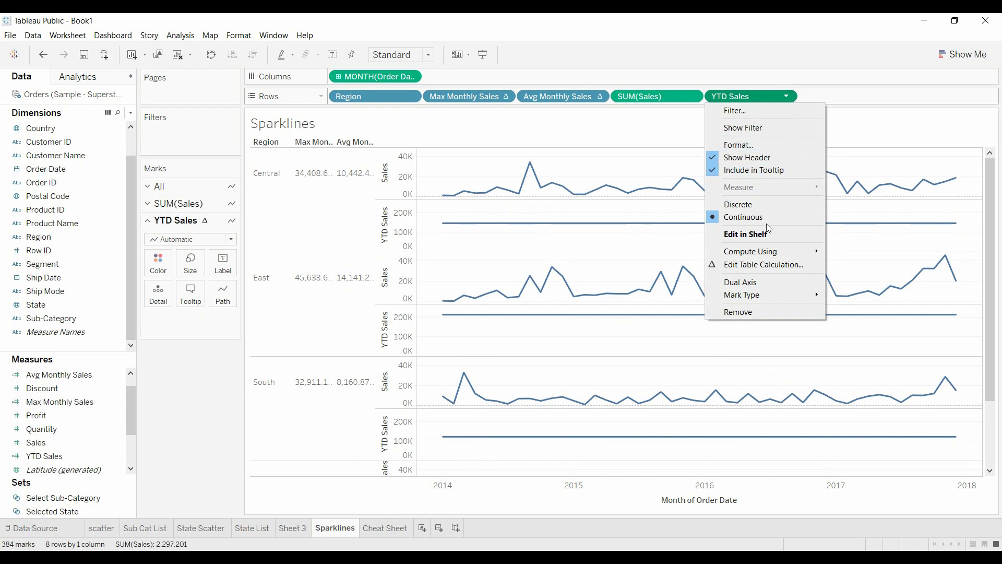
click(743, 204)
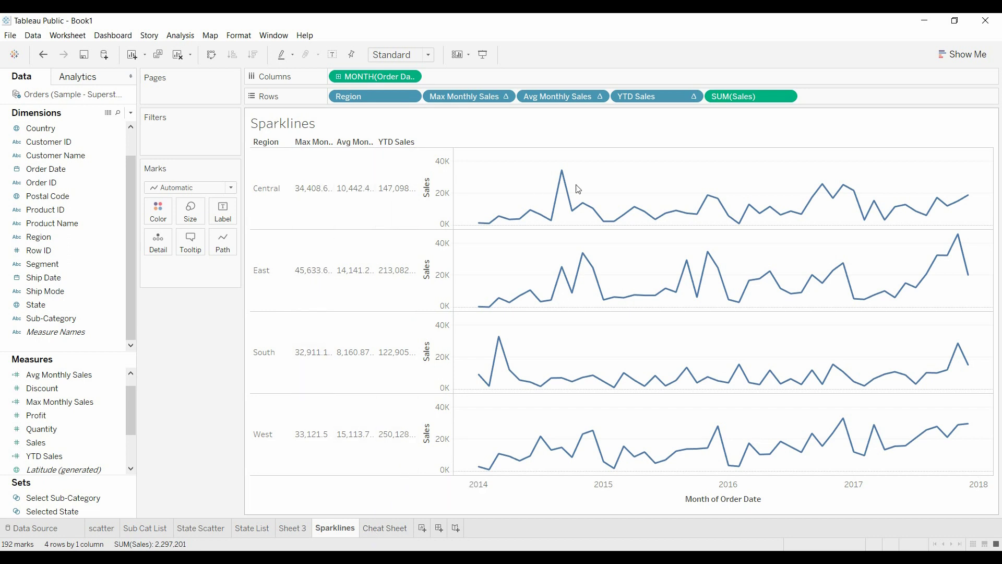
mouse_move(568, 175)
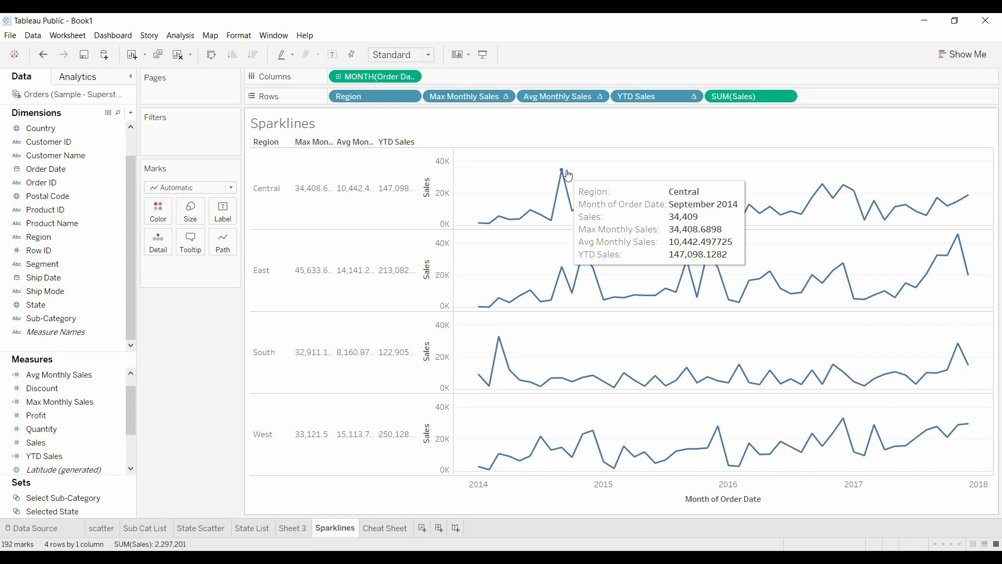
right_click(444, 199)
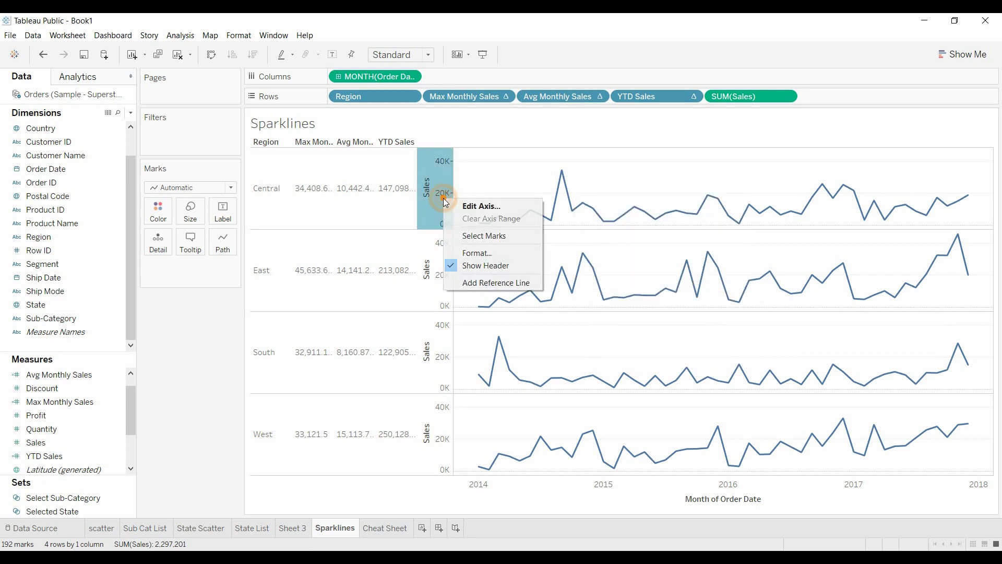
click(489, 282)
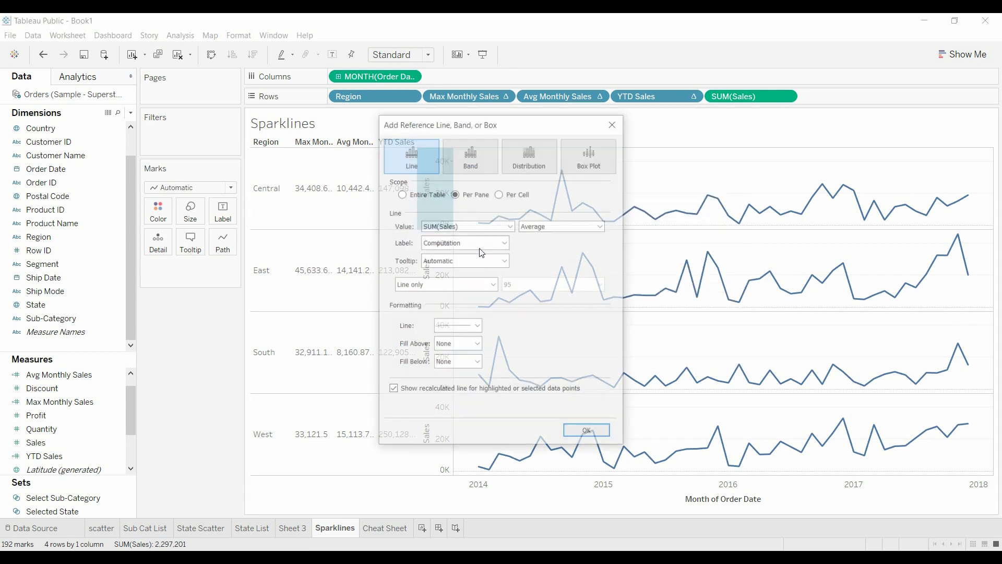
click(504, 243)
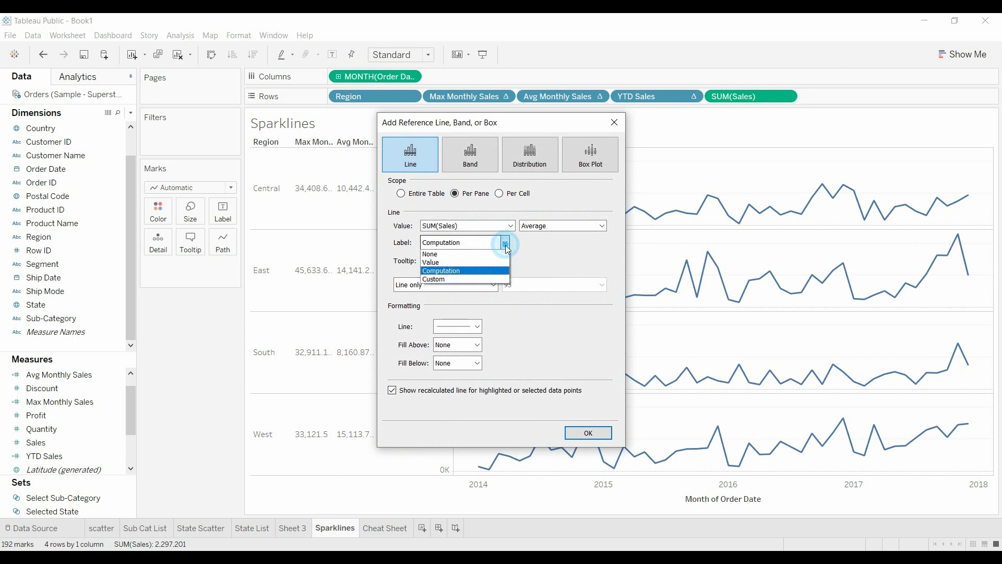
click(450, 262)
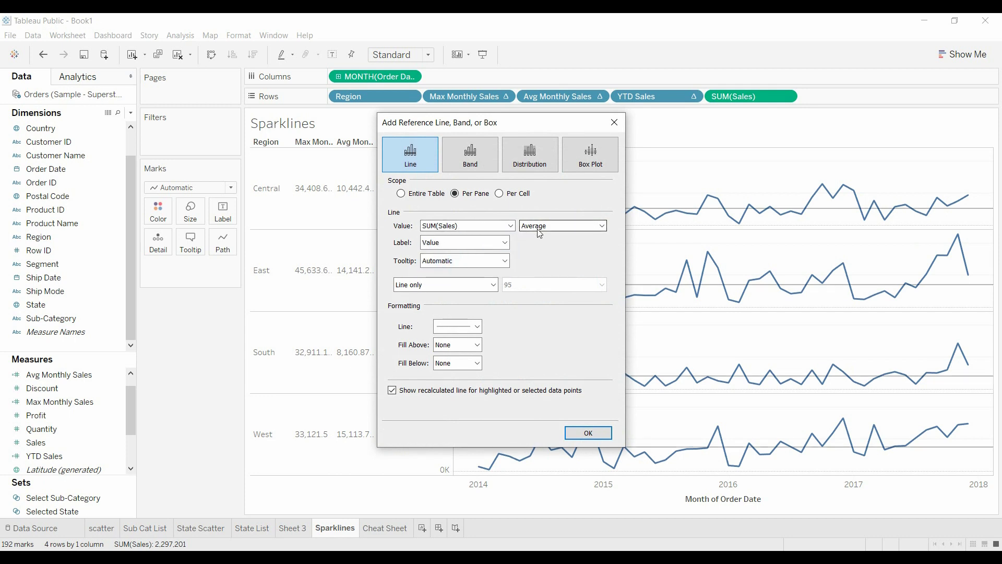
click(579, 432)
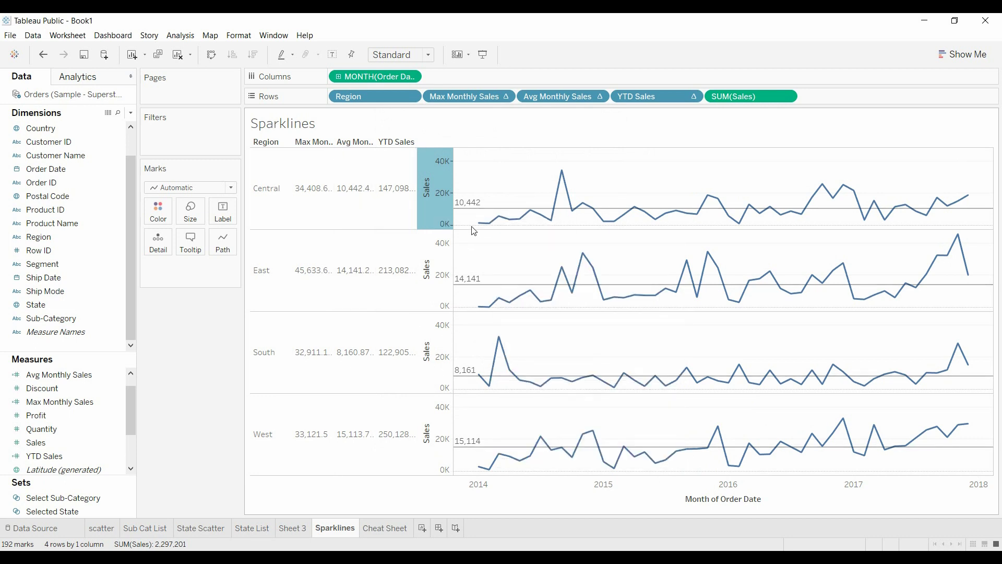
right_click(473, 208)
click(504, 241)
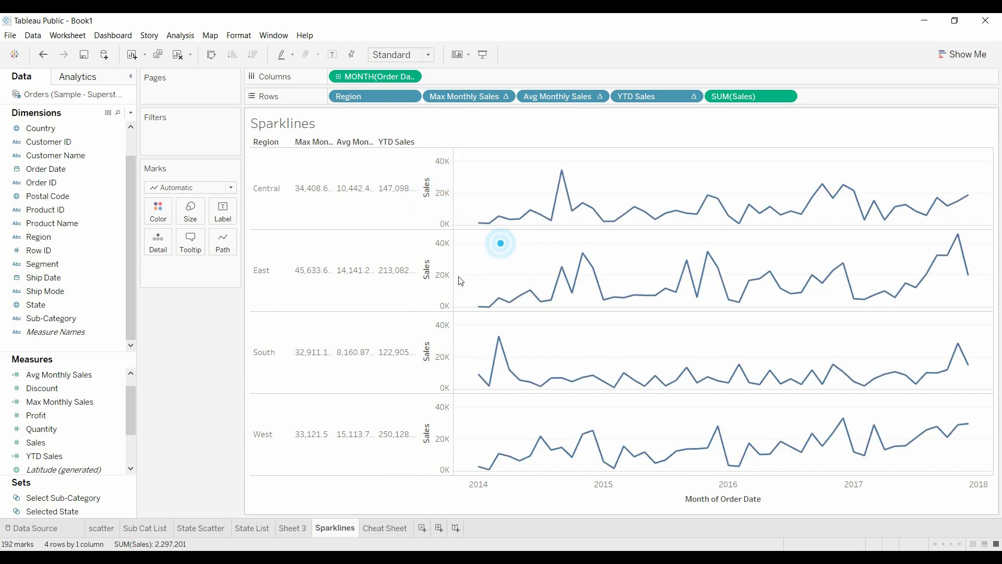
click(380, 533)
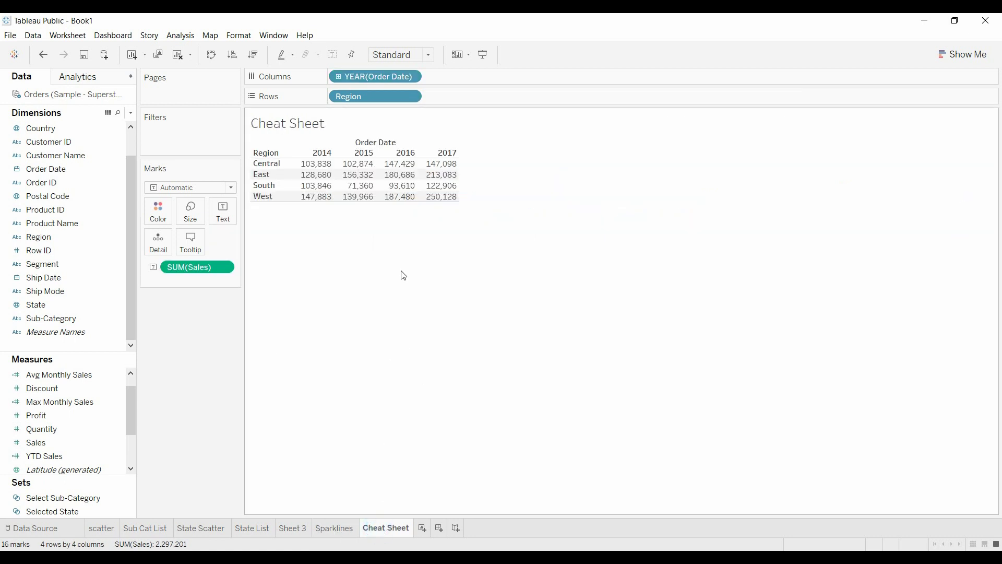
mouse_move(461, 165)
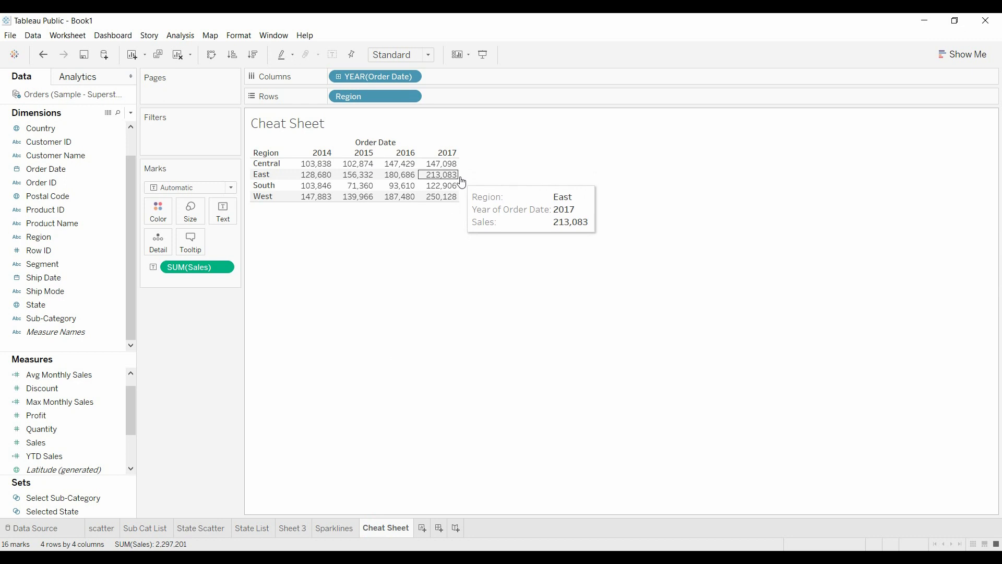
mouse_move(459, 204)
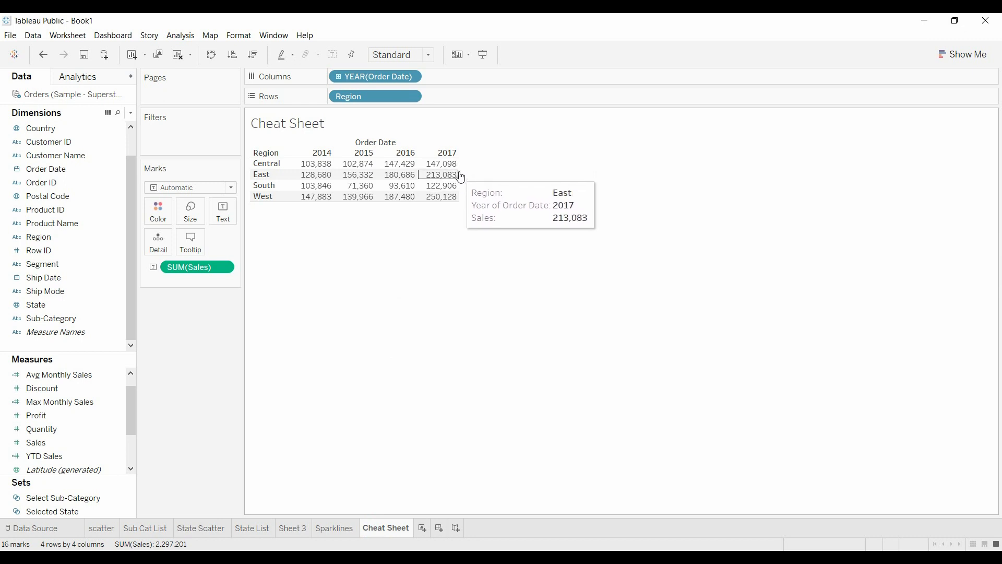
On the Sparklines sheet, set the Sales axis to independent axis ranges for each row.
click(336, 529)
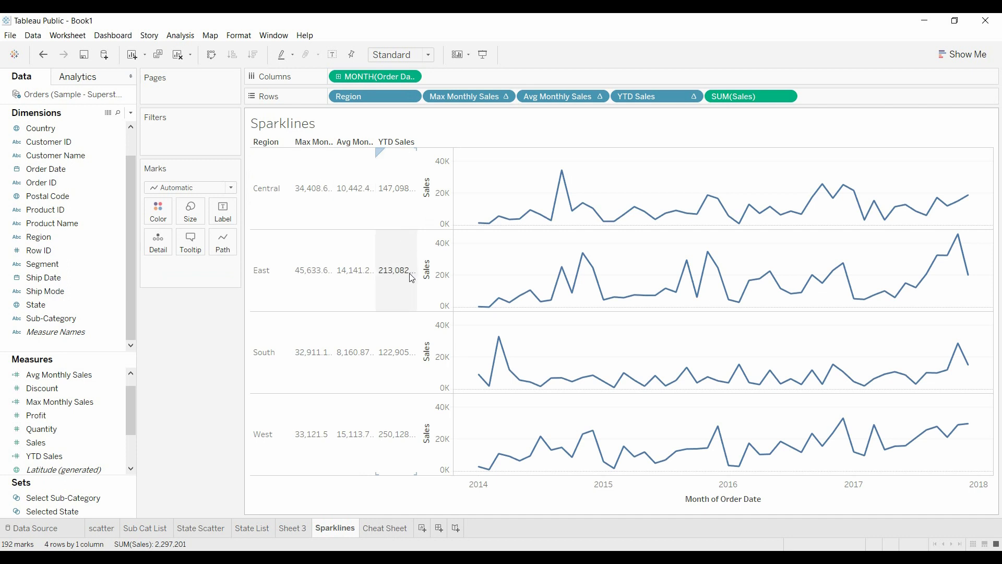
mouse_move(407, 439)
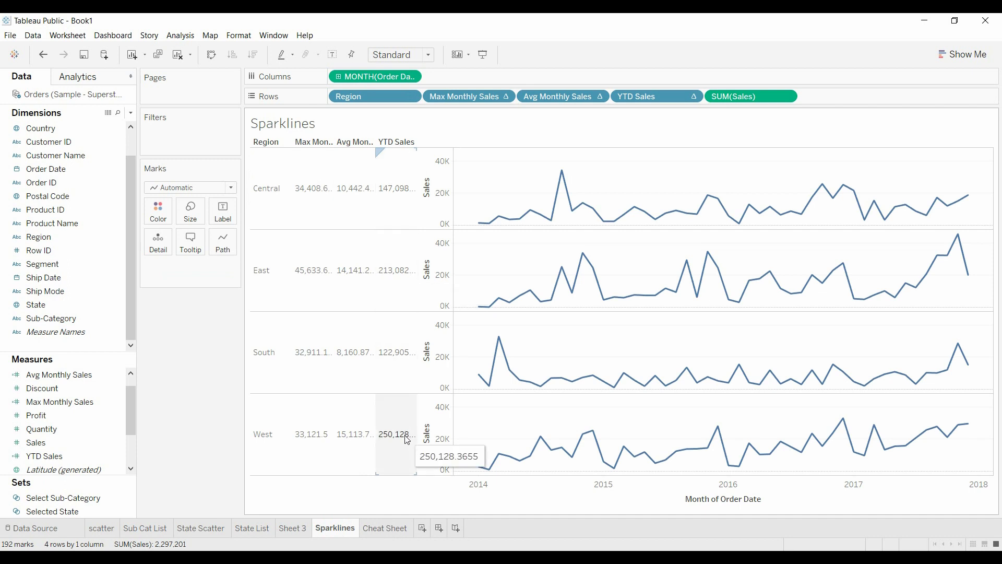
right_click(448, 366)
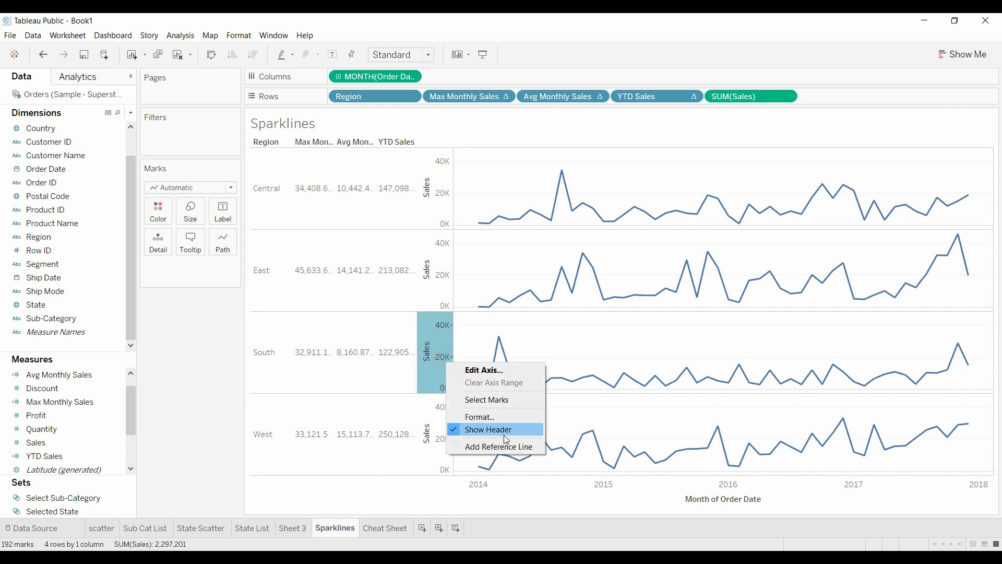
click(485, 370)
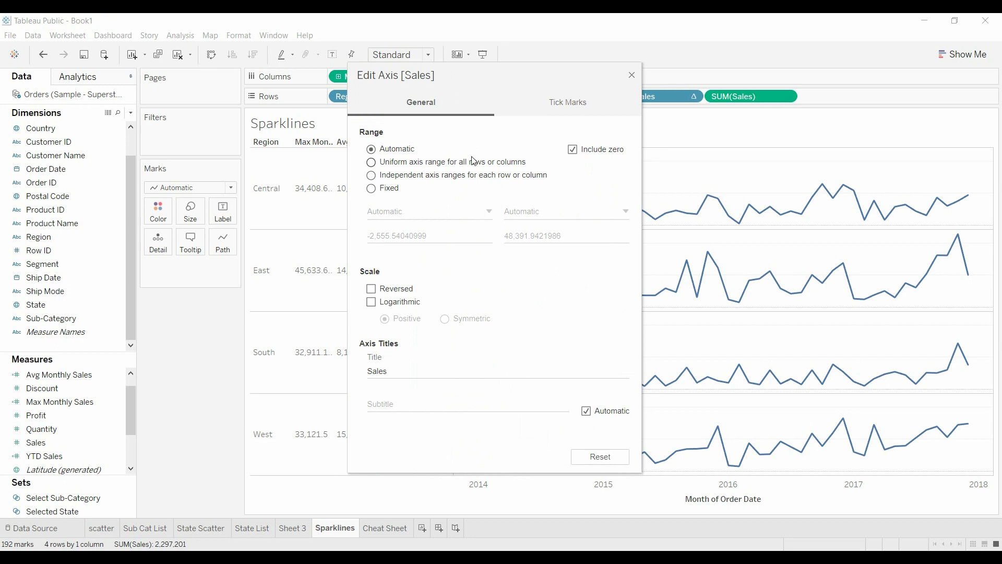
click(371, 175)
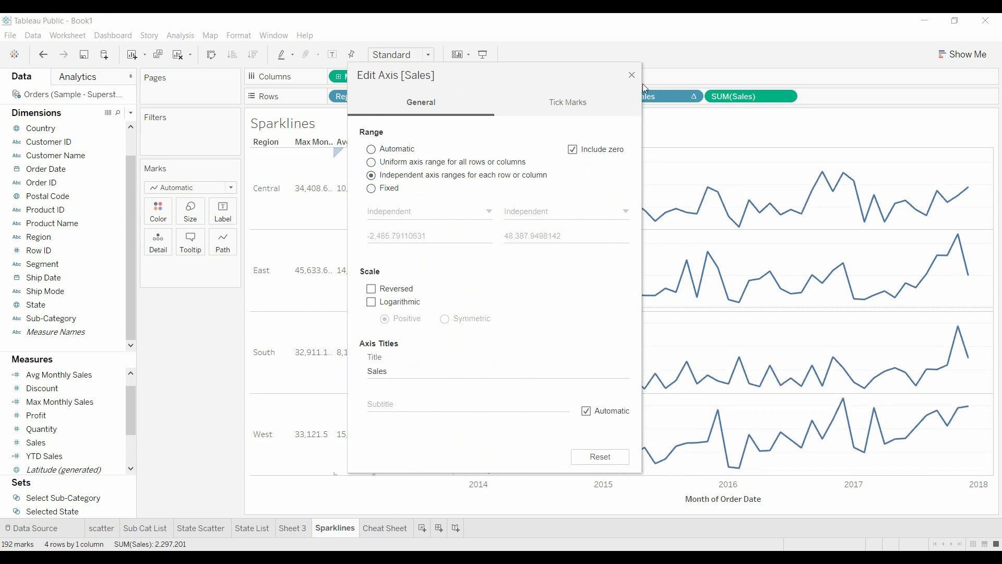
drag(557, 82, 809, 89)
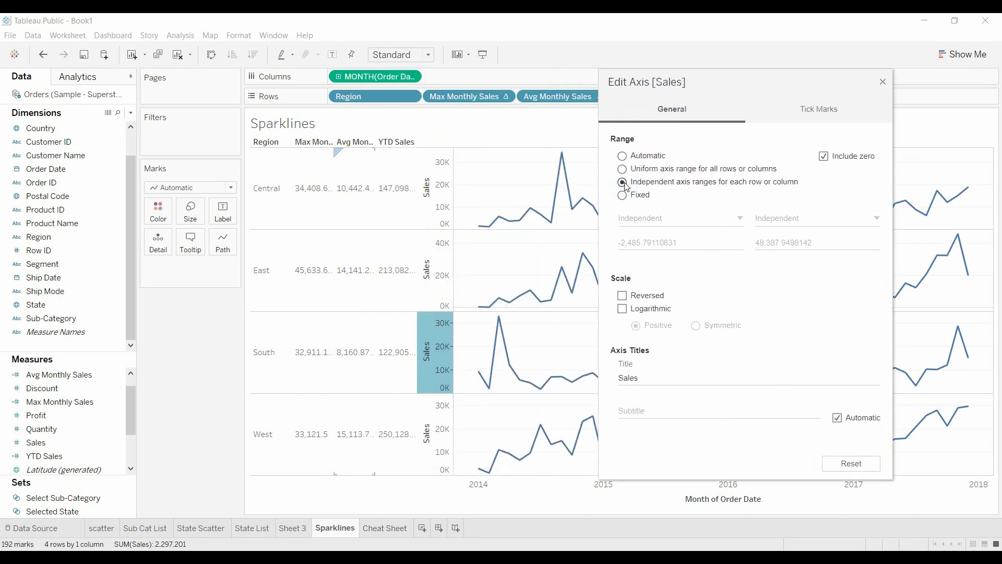
click(622, 156)
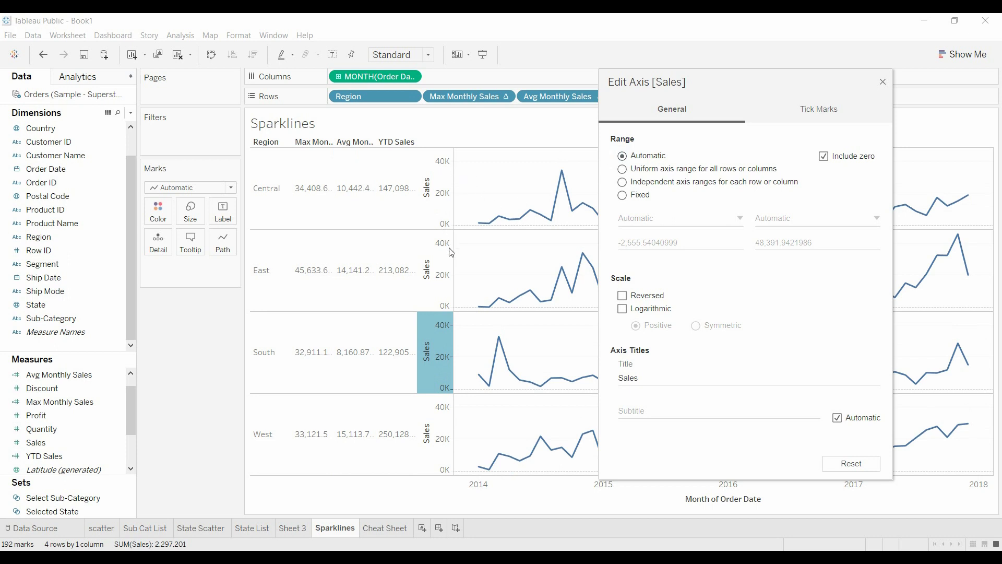
click(624, 184)
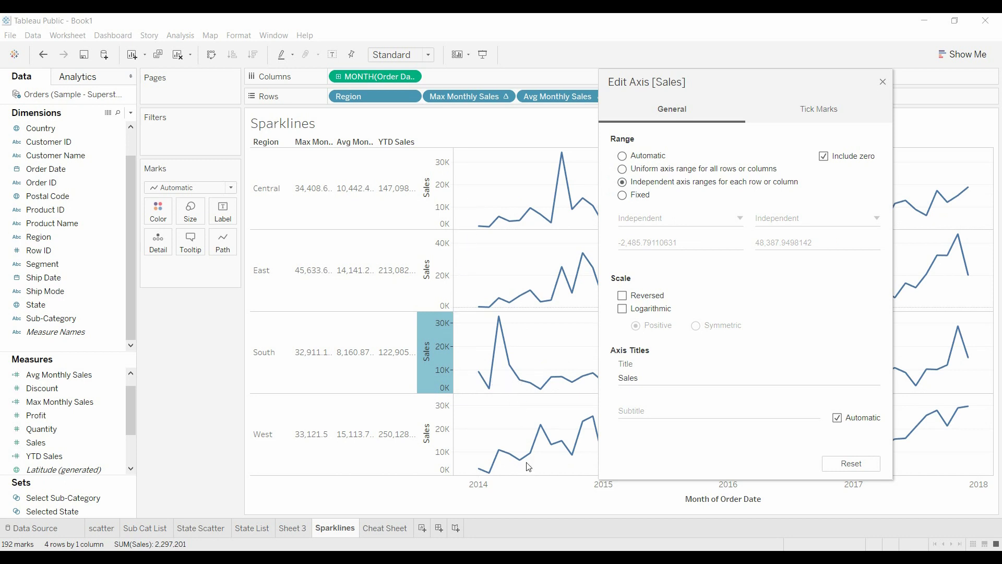
Delete the 'Sales' axis title and close the Edit Axis dialog.
click(667, 376)
drag(673, 385, 617, 379)
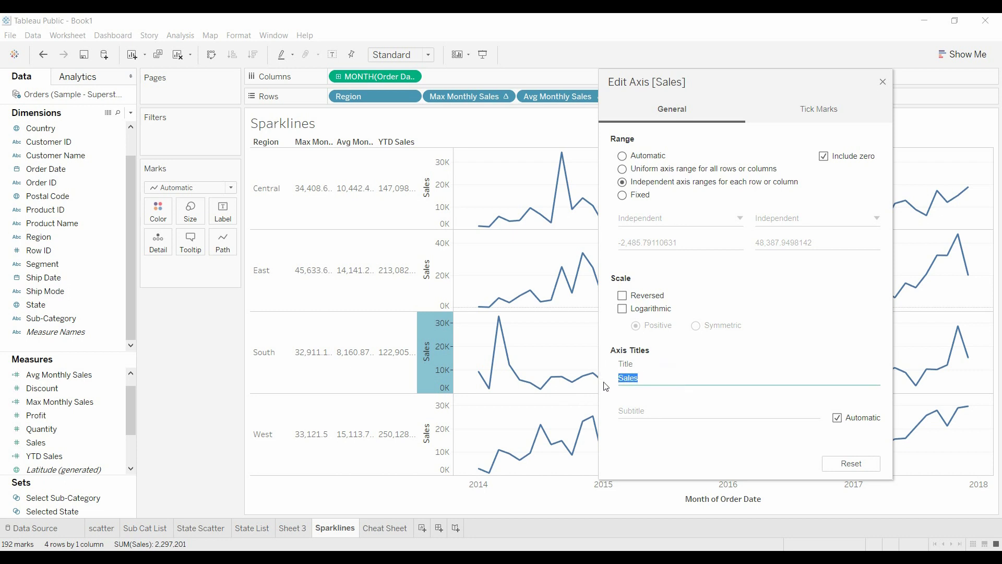
key(BackSpace)
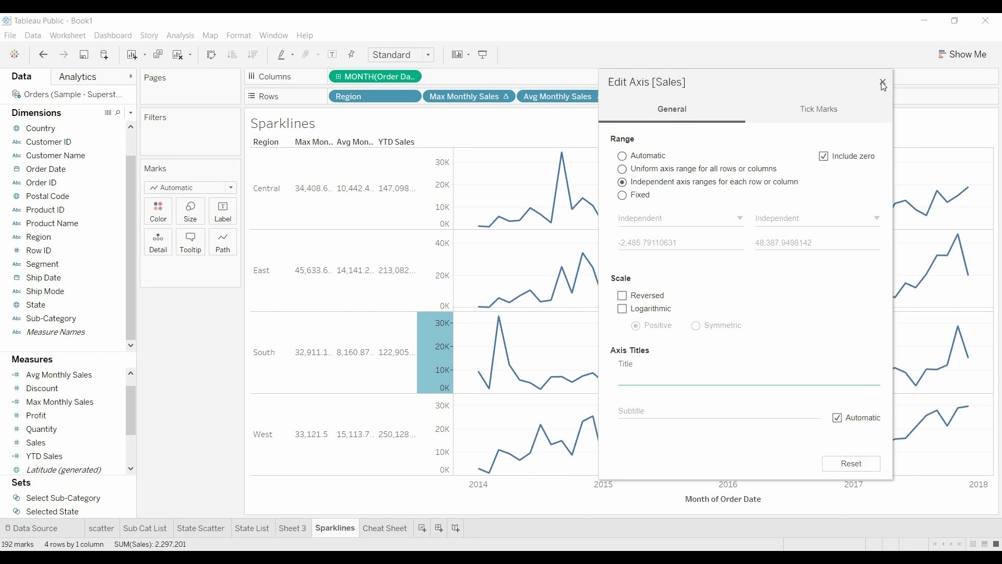
click(883, 82)
Drag the Central/East row border upward to shrink all region rows into thin strips.
click(440, 194)
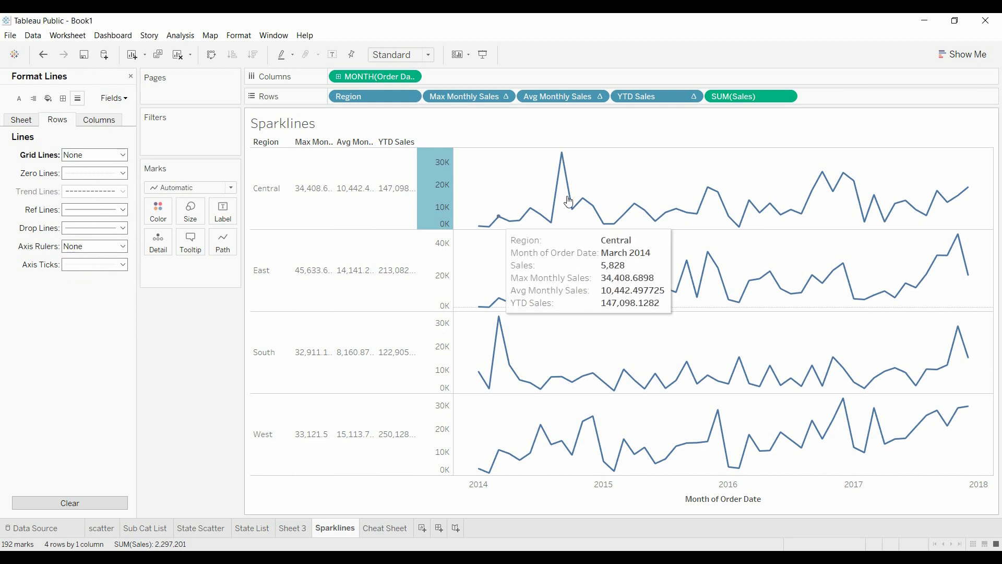
drag(407, 230, 405, 166)
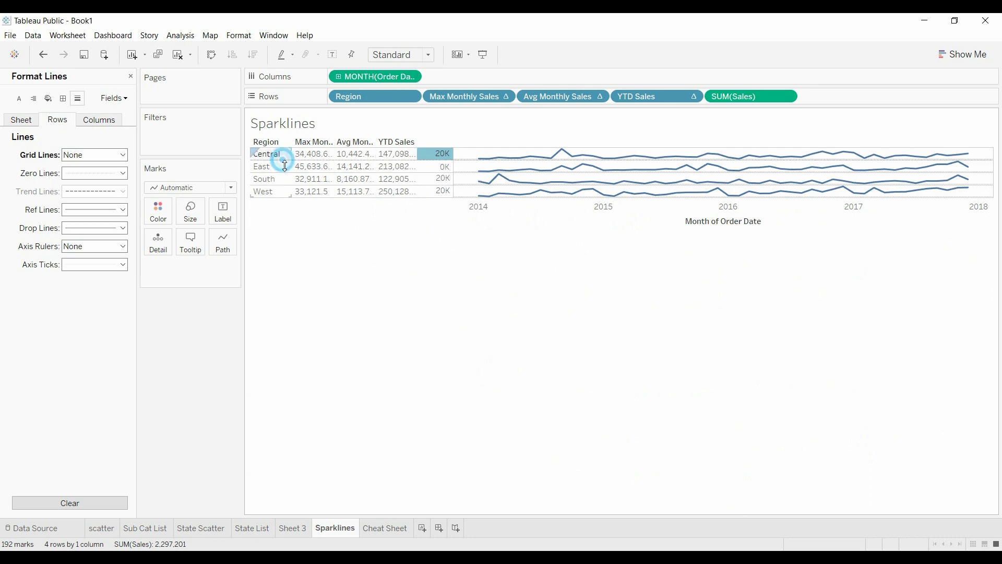
drag(284, 167, 284, 170)
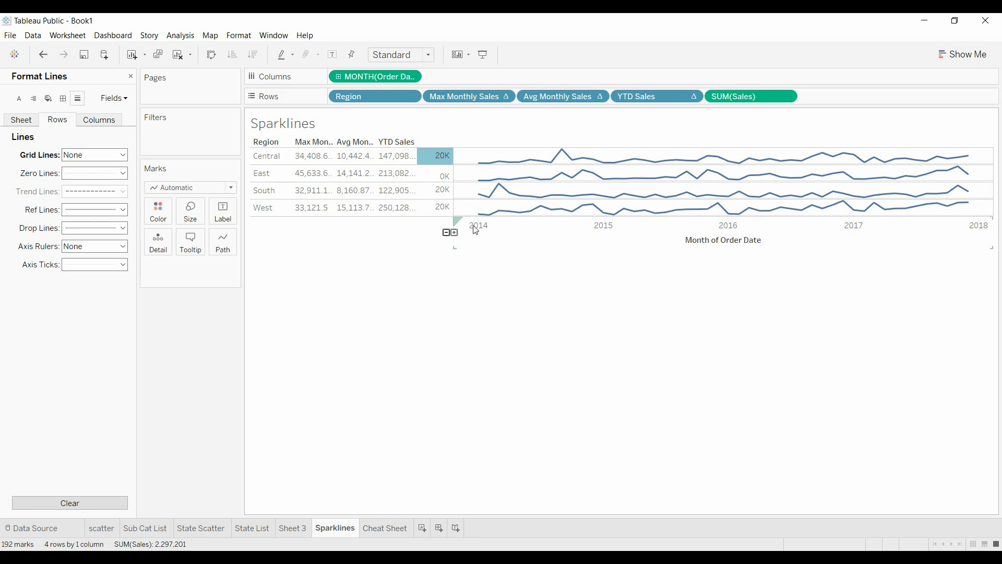
click(438, 213)
click(458, 311)
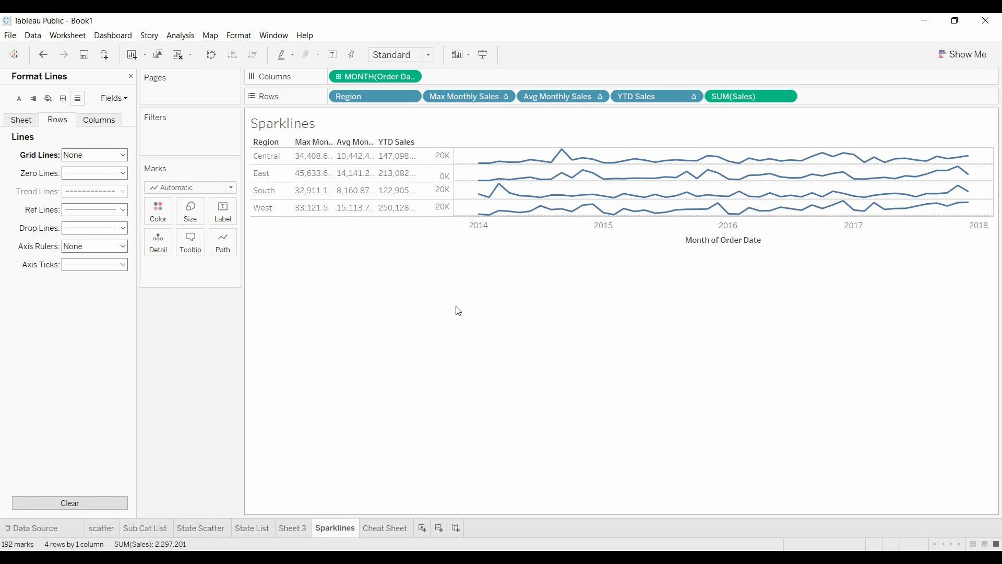
click(449, 158)
Drag the Sales axis column border left until the axis labels are hidden.
drag(458, 155, 425, 157)
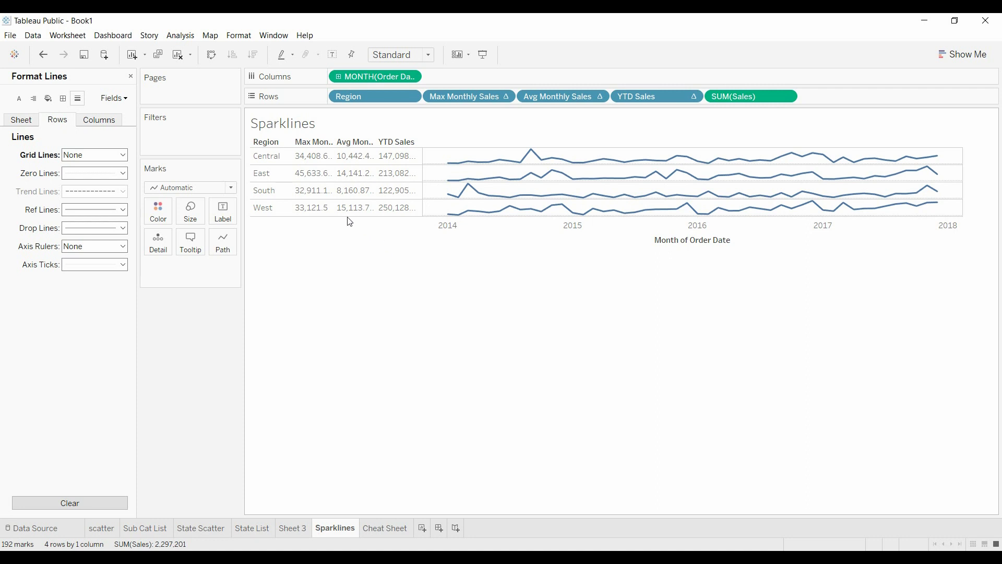
mouse_move(502, 212)
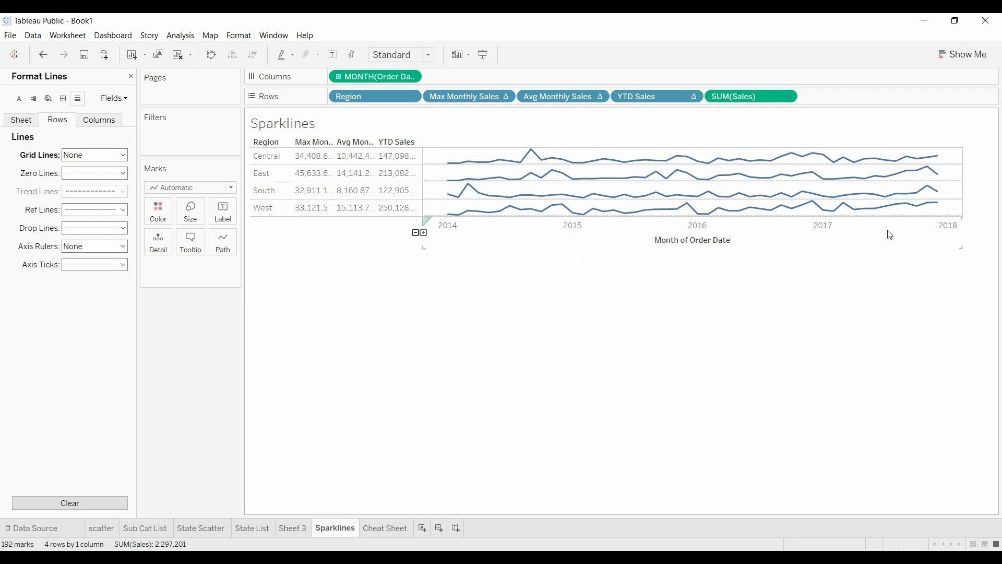